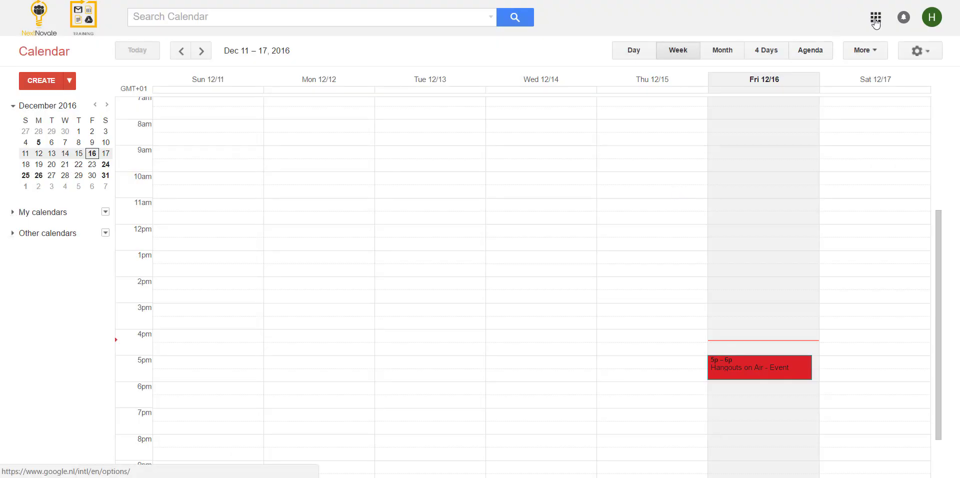
- Switch from Calendar to YouTube through the Google apps and open the channel's Creator Studio
click(874, 21)
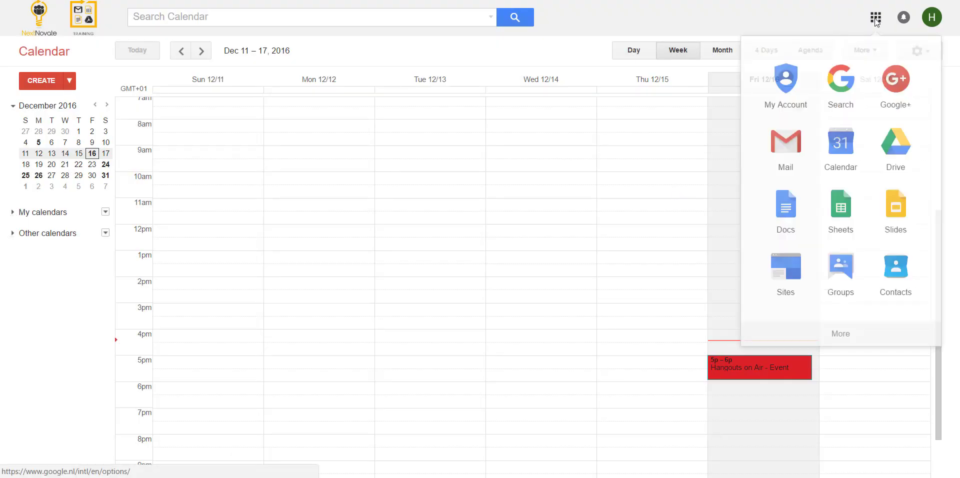
click(839, 331)
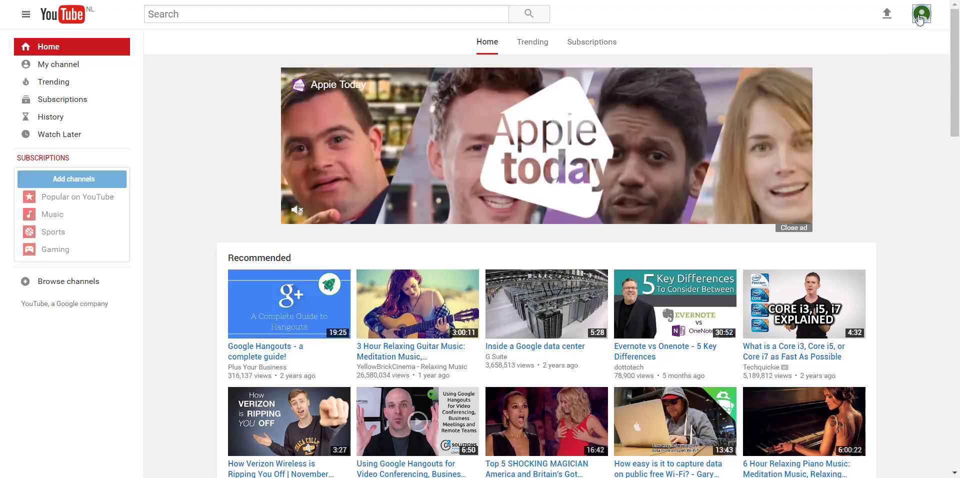
click(919, 19)
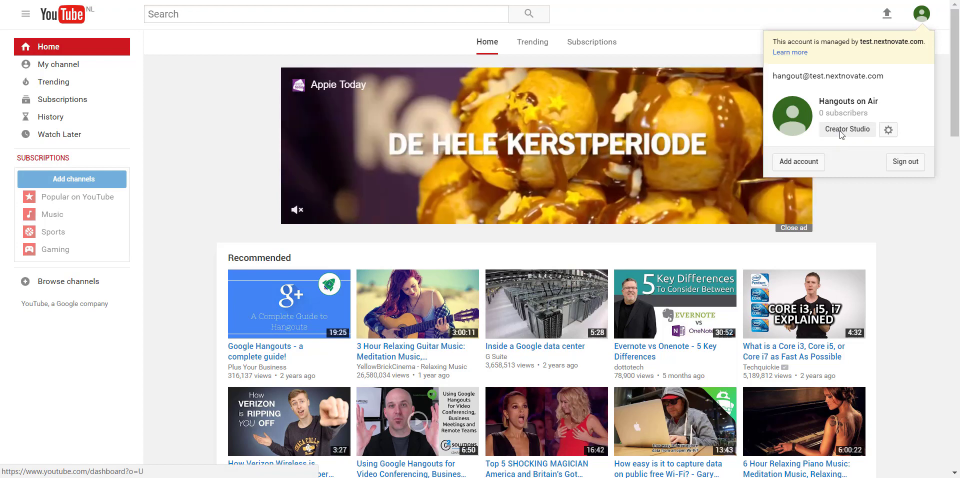
click(842, 131)
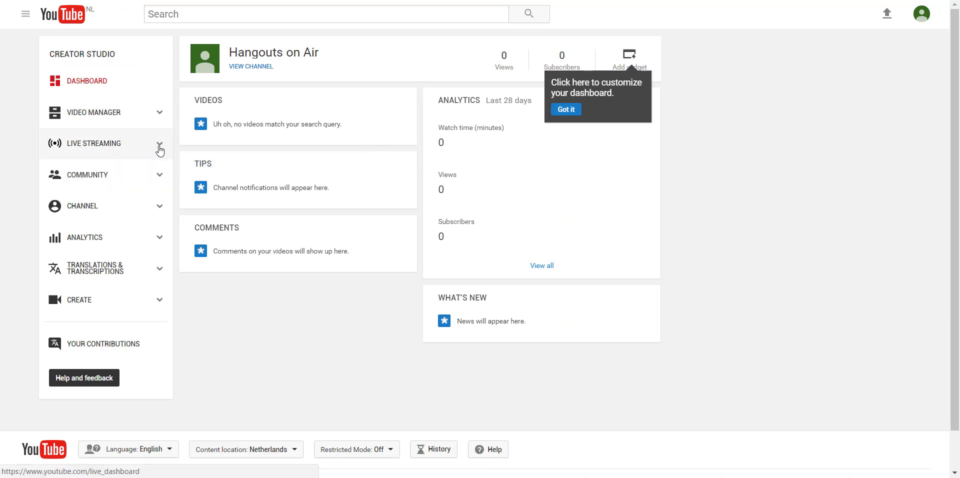
- Open the live streaming events page and begin scheduling a new event
click(160, 150)
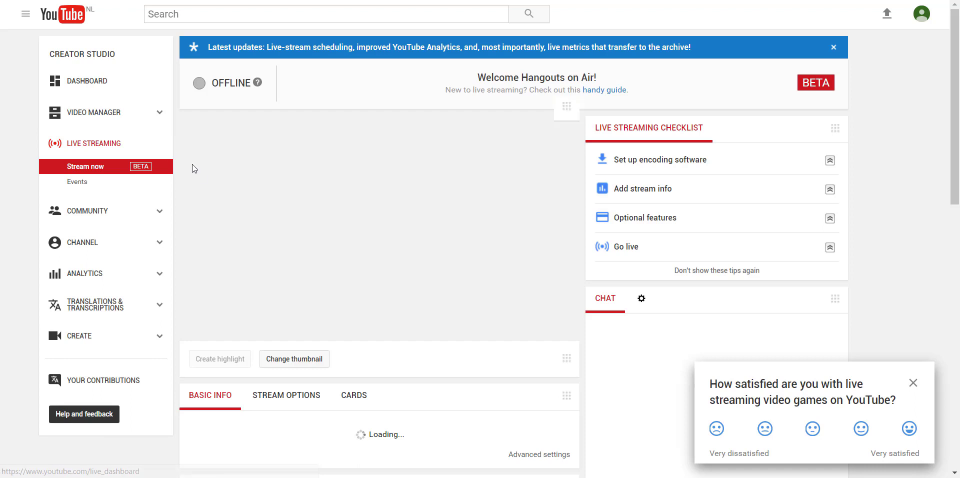
click(77, 182)
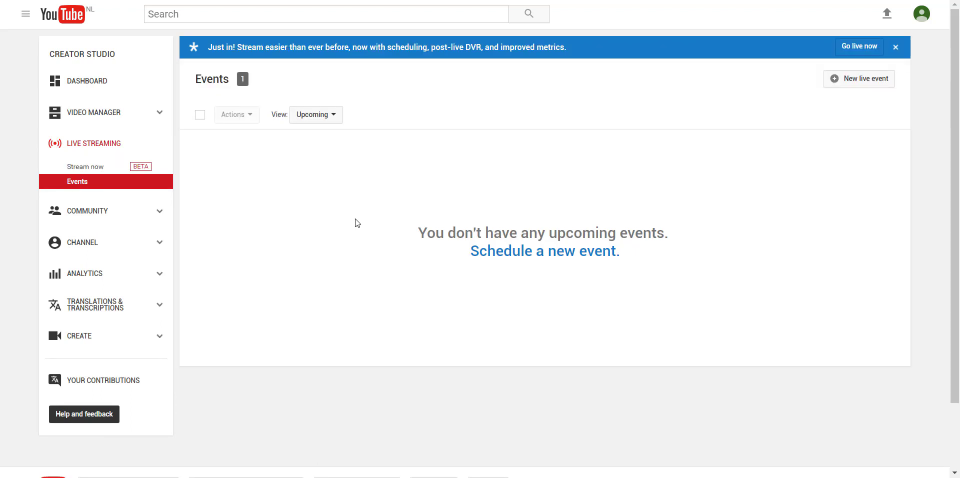
drag(577, 259, 465, 255)
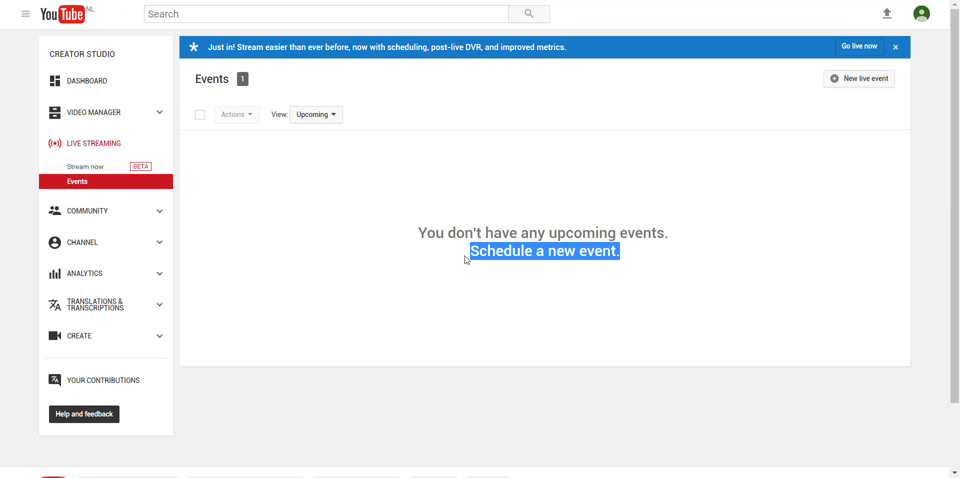
click(534, 253)
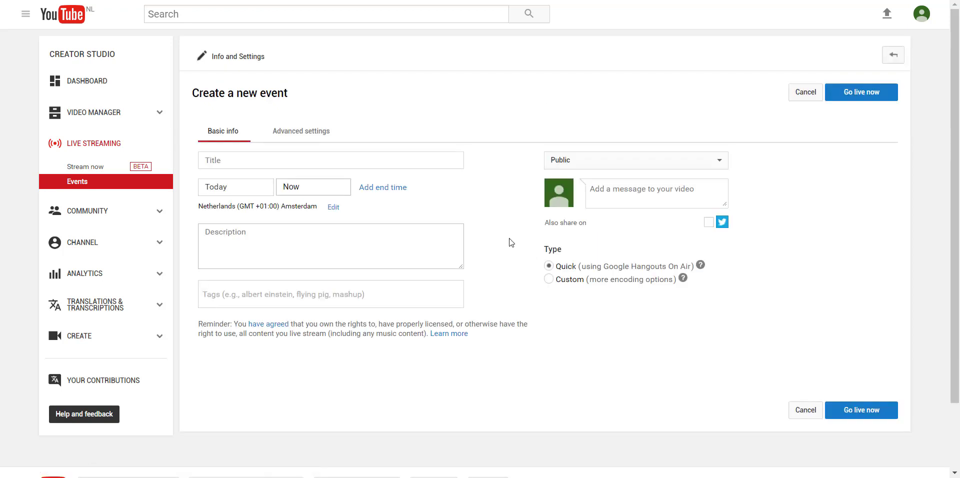
- Title the new event "Hangouts on Air"
click(347, 160)
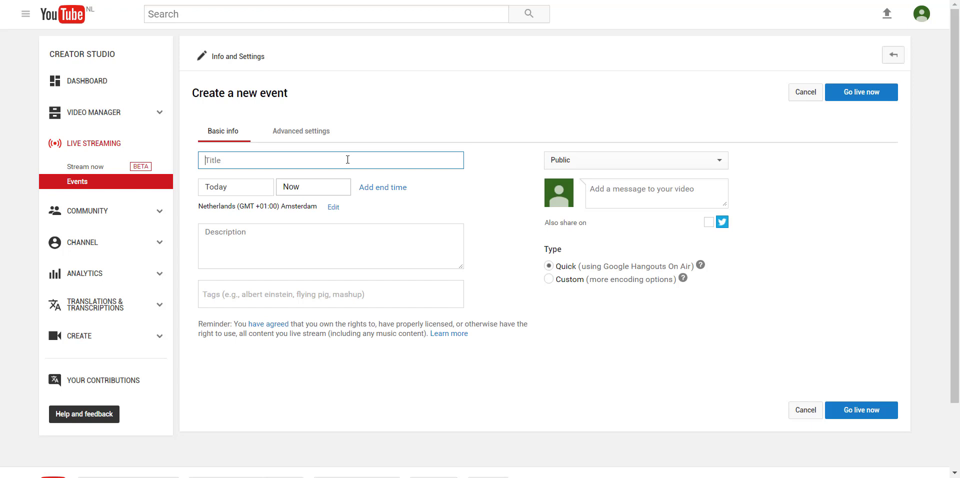
text(Hangouts on)
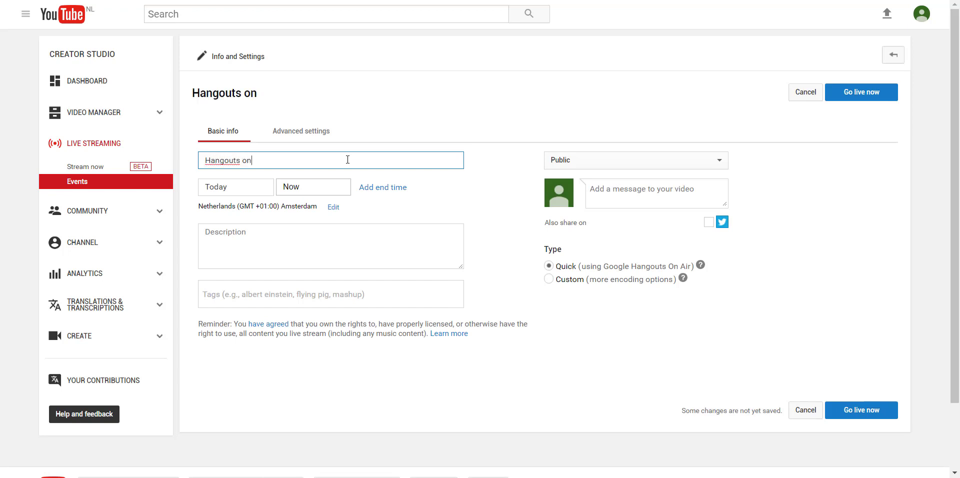
text( Air)
- Set the event's start time to 11:00 PM and enter "Hangouts on Air" as its description
key(Tab)
key(Tab)
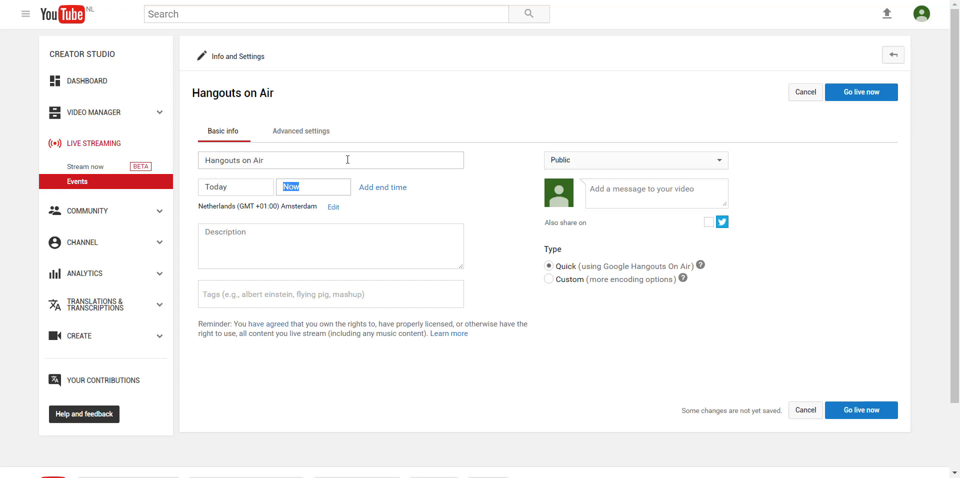
text(1)
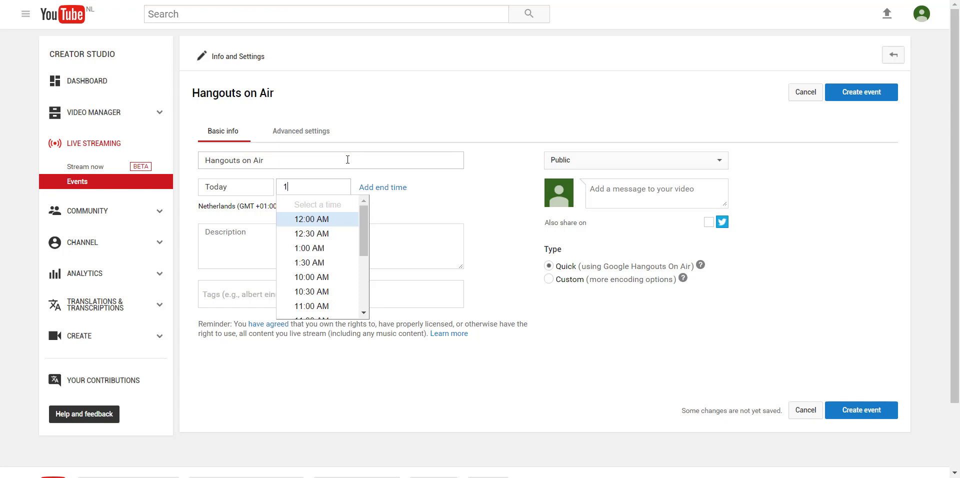
scroll(343, 268, down, 5)
click(341, 214)
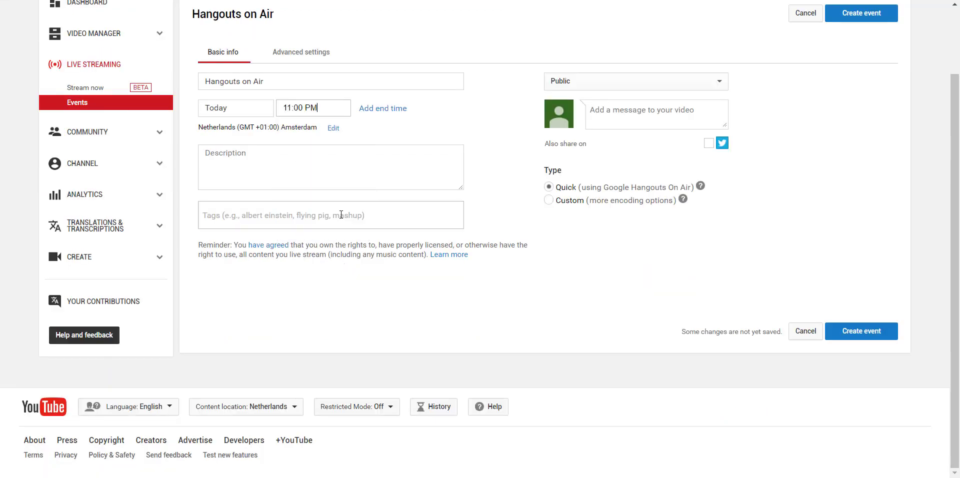
click(357, 161)
text(Hangouts on Air)
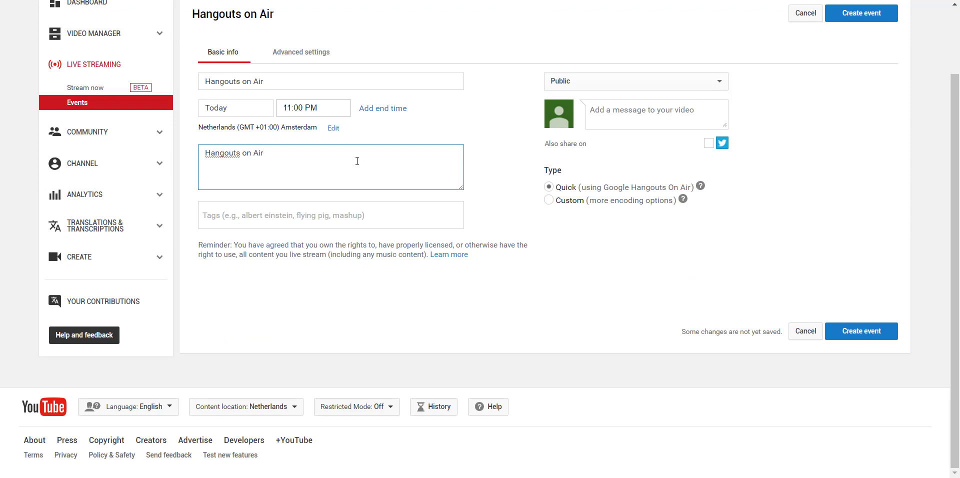
- Make the event Private and share it with everyone at test.nextnovate.com
click(656, 83)
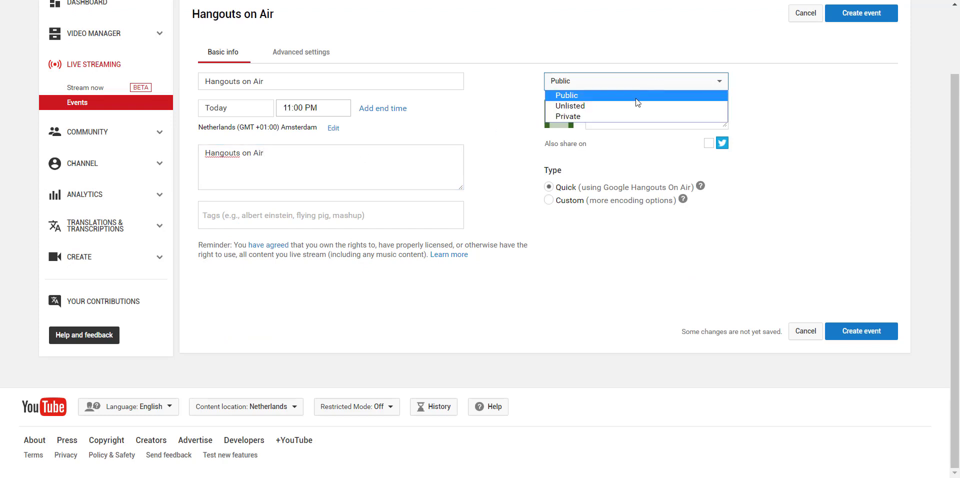
click(618, 116)
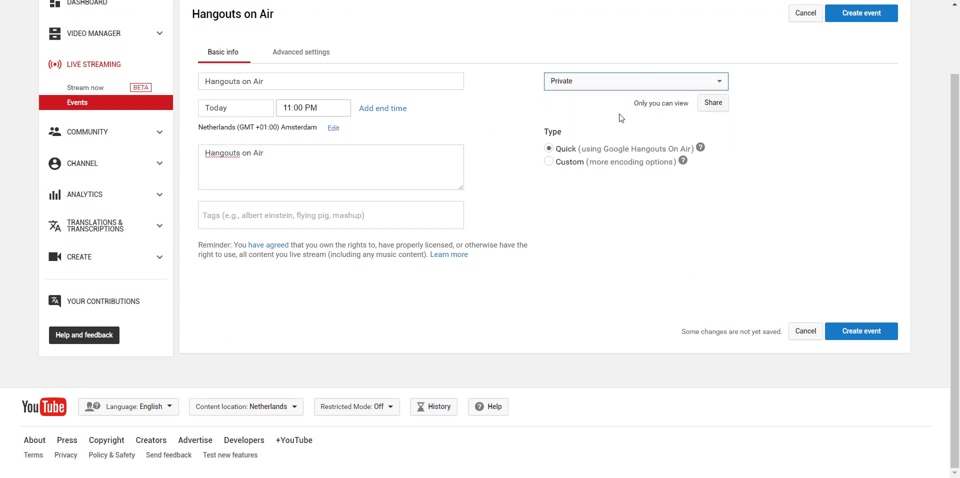
click(712, 107)
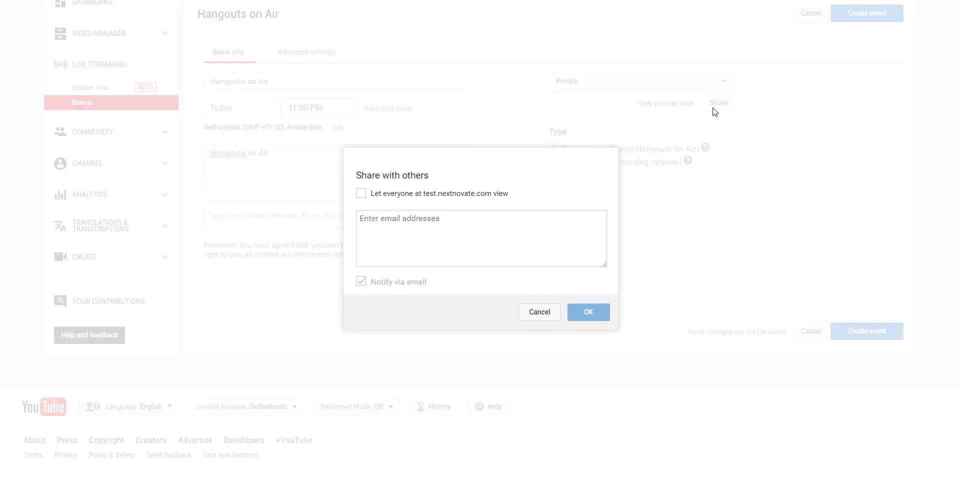
click(362, 195)
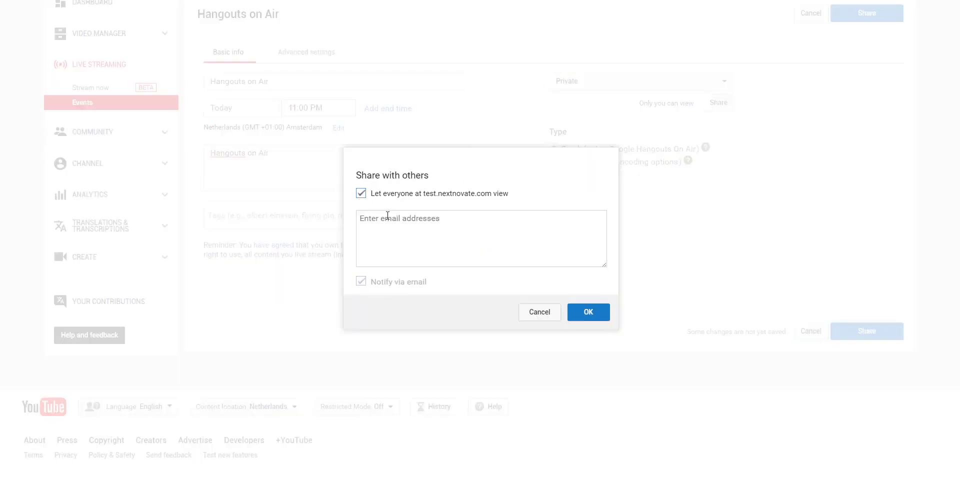
click(585, 313)
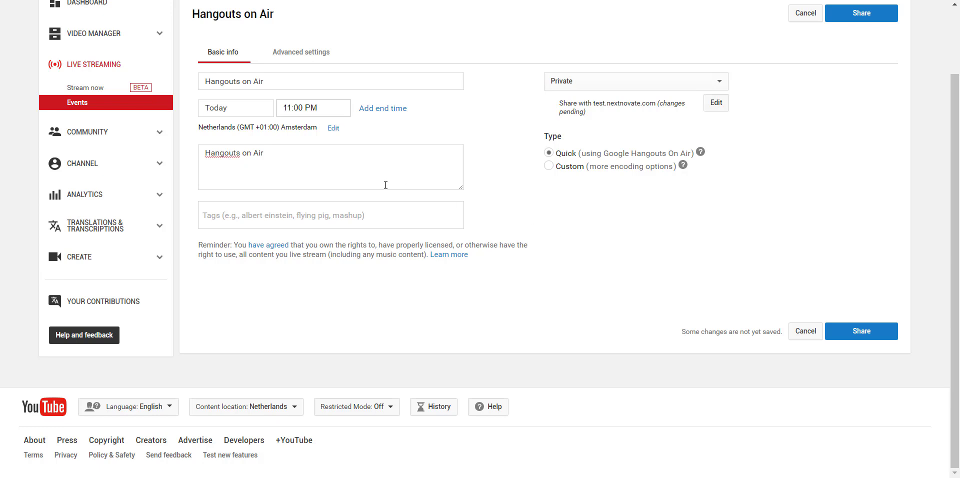
- Review the event's advanced settings and create the event by sharing it
click(303, 53)
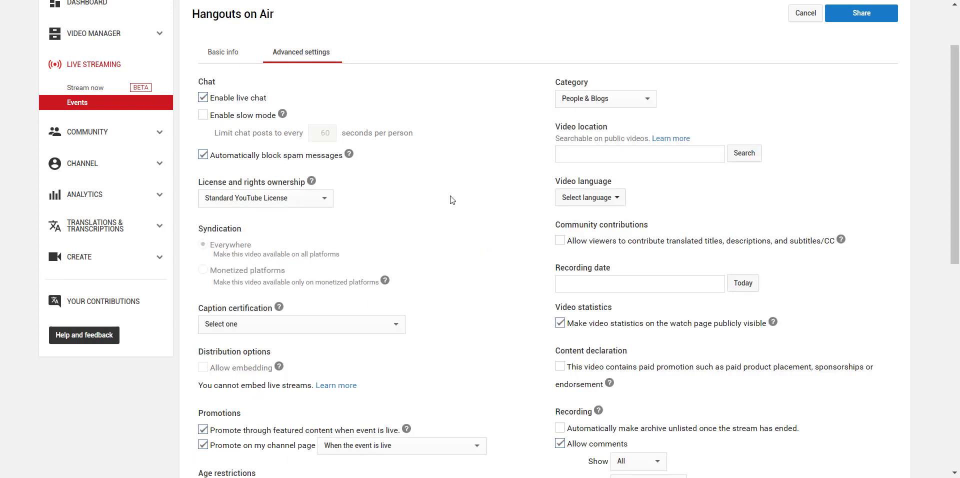
scroll(452, 200, down, 3)
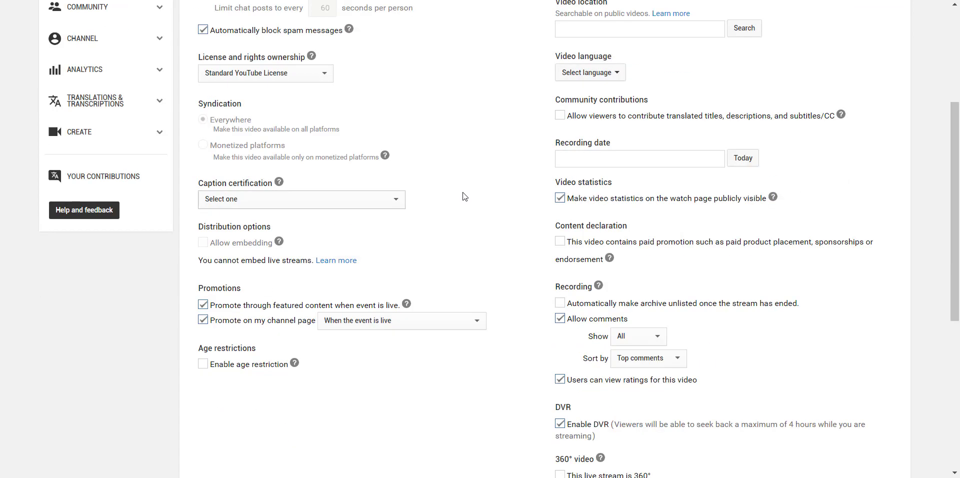
scroll(483, 183, down, 5)
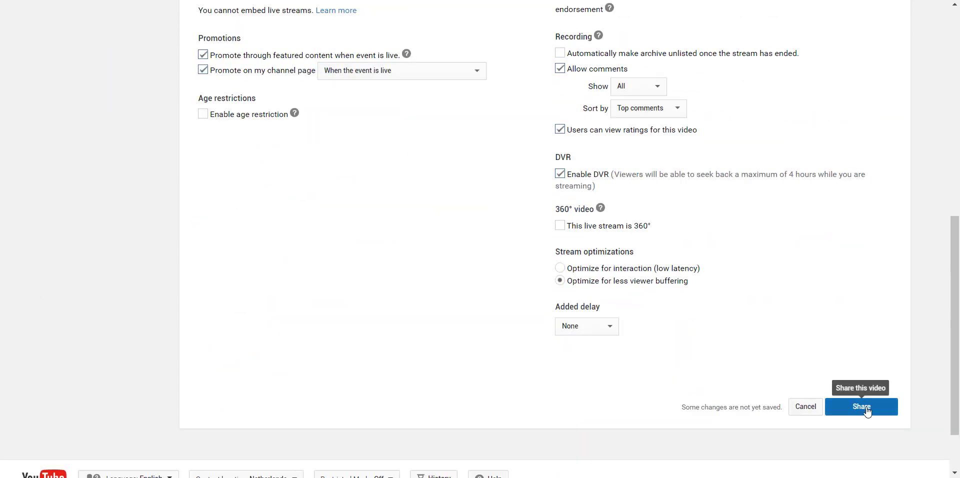
click(865, 409)
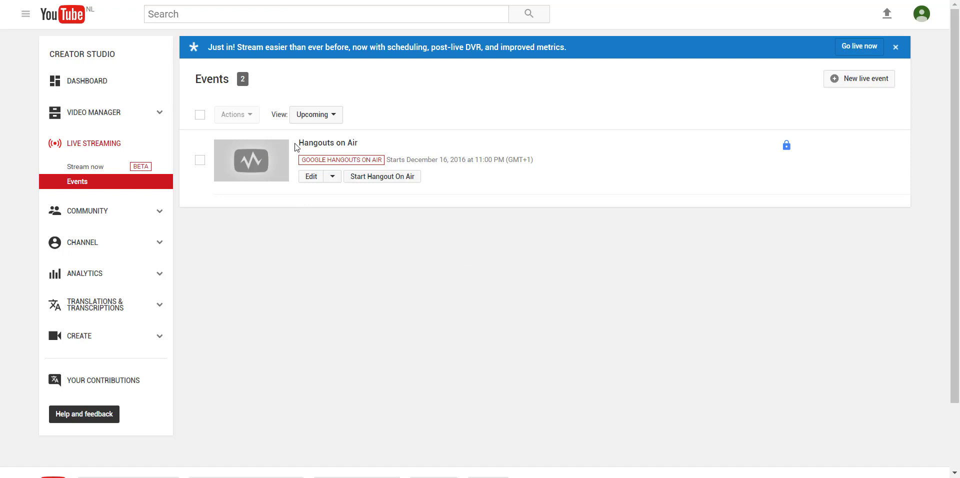
- Start the Hangout On Air for the scheduled event and copy its YouTube page link
drag(296, 146, 393, 148)
click(393, 148)
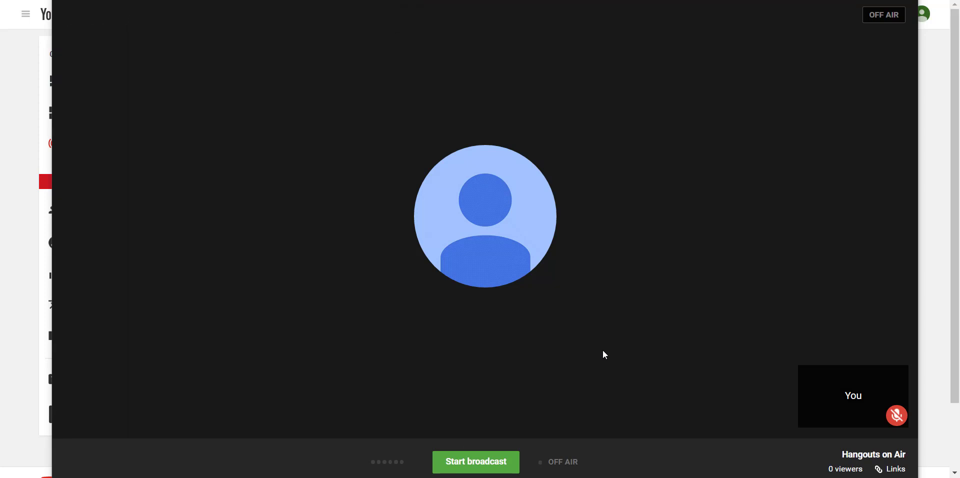
mouse_move(581, 453)
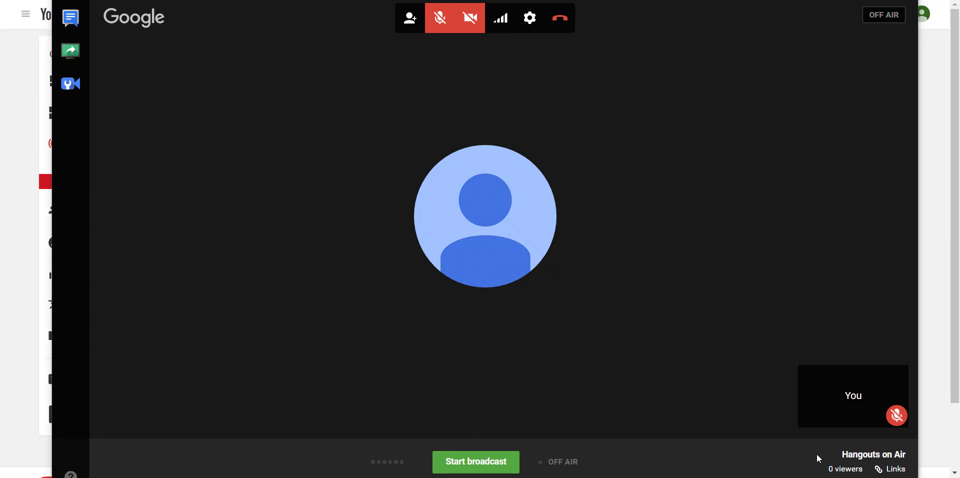
click(894, 470)
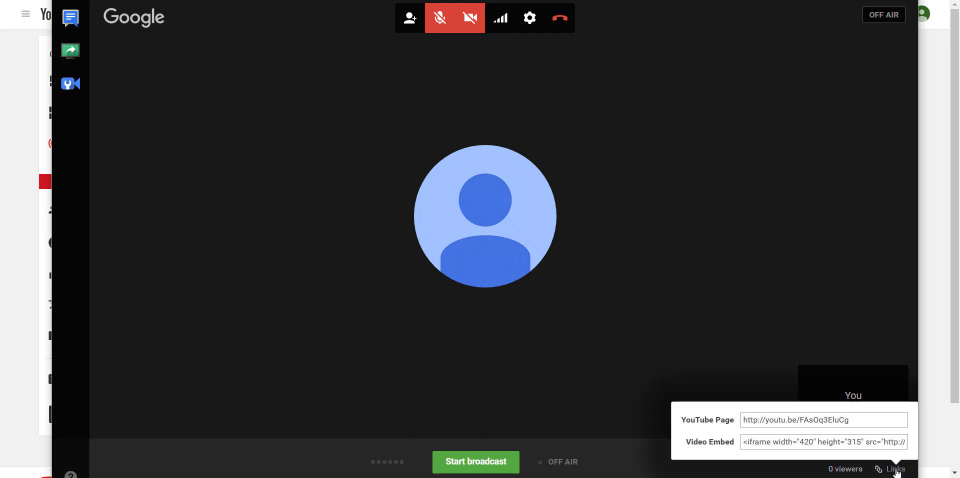
drag(855, 422, 729, 420)
right_click(753, 419)
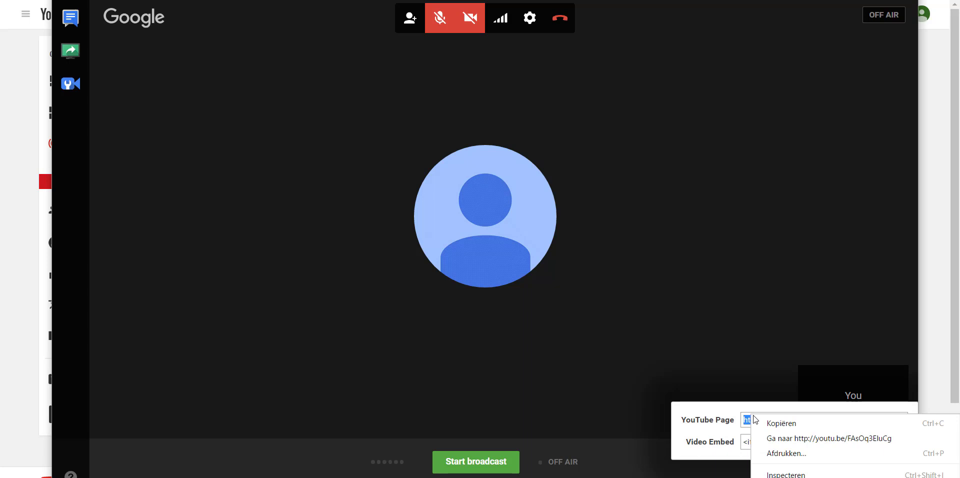
click(774, 423)
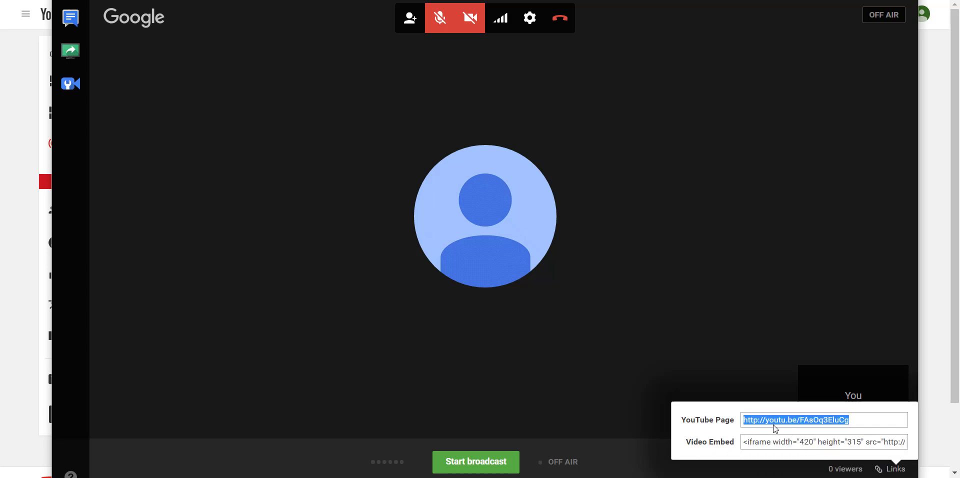
- In Google Calendar, open the "Hangouts on Air - Event" entry and paste the YouTube link after "Link to YouTube on Air:" in its description
click(658, 443)
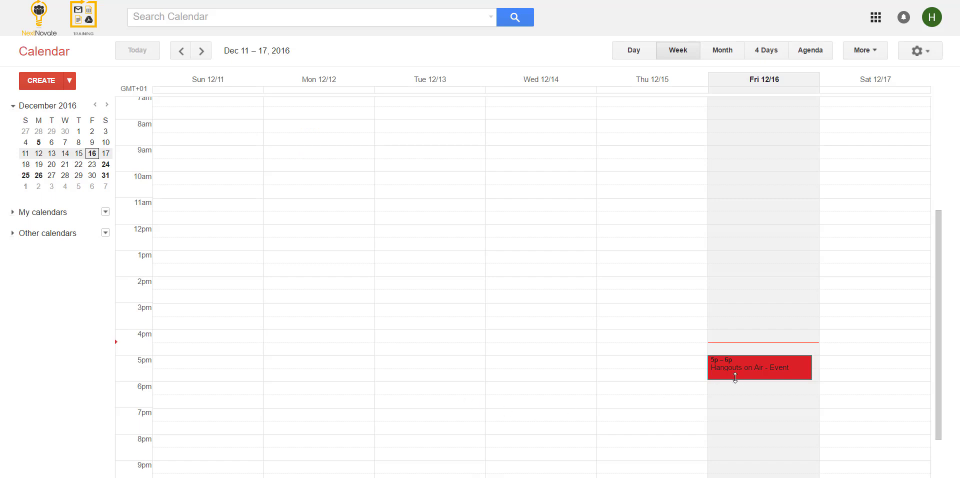
click(746, 373)
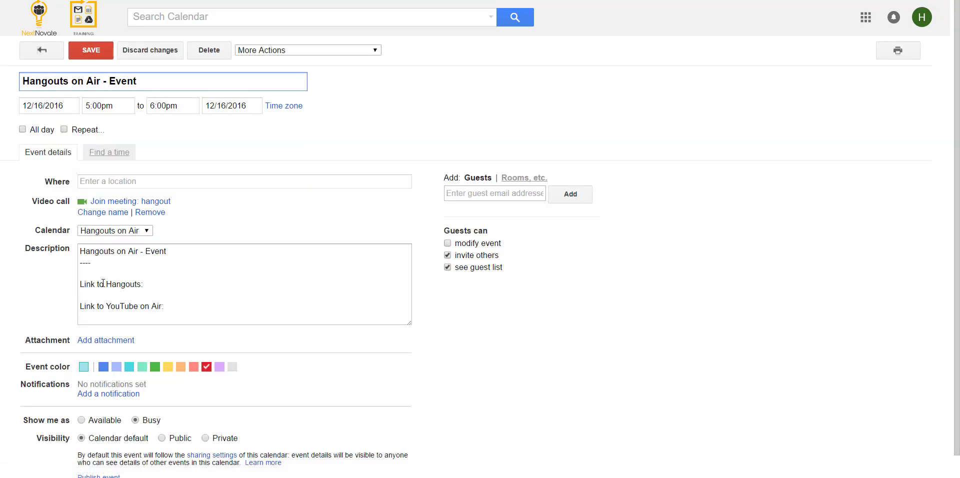
click(166, 309)
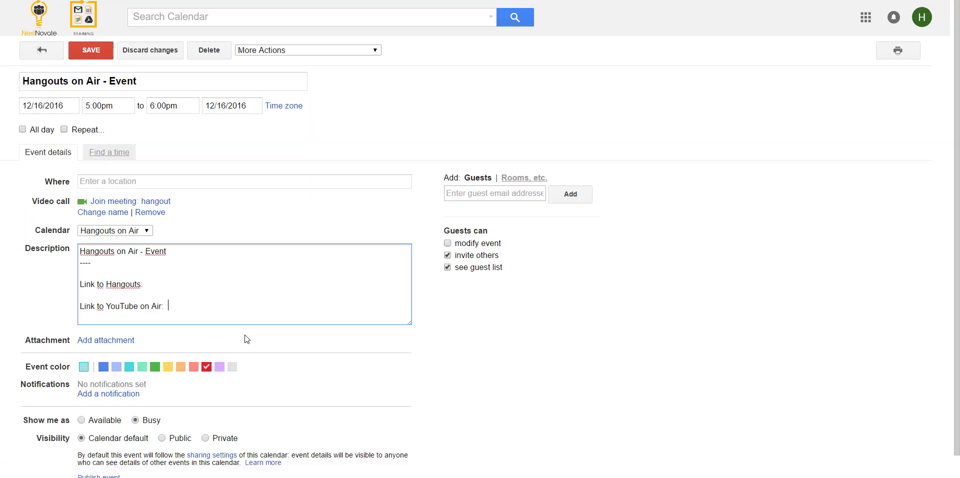
key(ctrl+v)
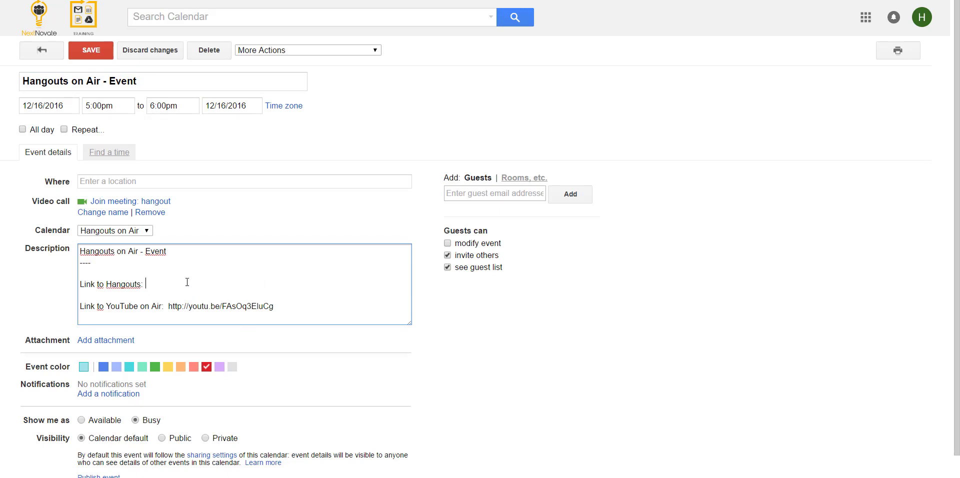
- Switch to the Google Hangouts window and copy its full web address
click(188, 284)
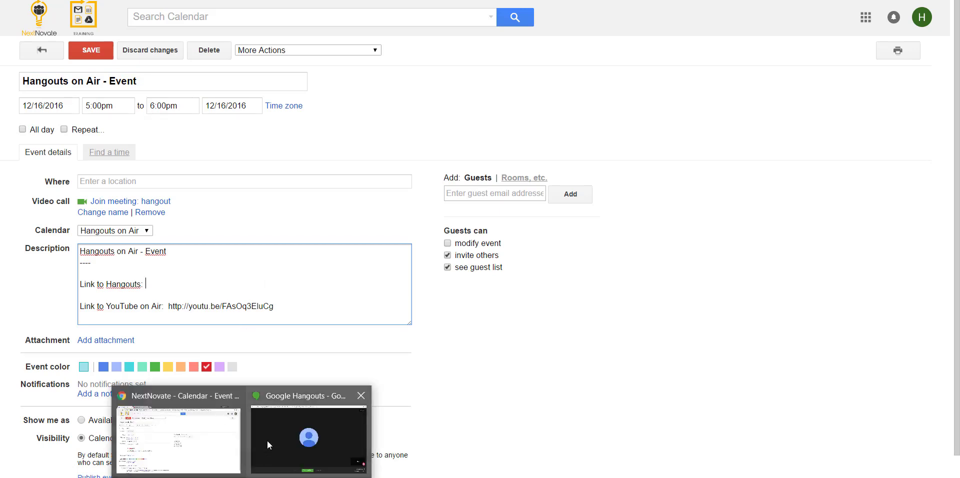
click(267, 440)
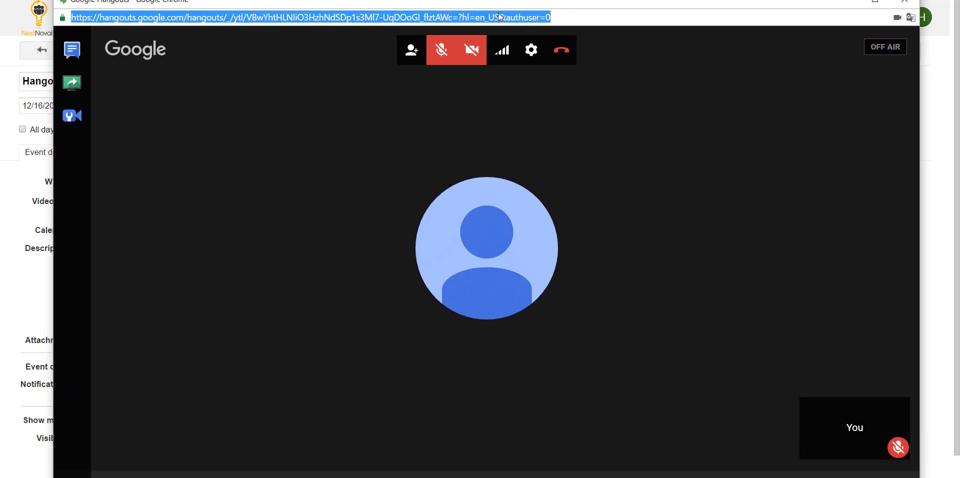
right_click(446, 18)
click(483, 60)
- Back in the Calendar event, paste the Hangouts address on a new line below "Link to Hangouts:" in the description
key(alt+Tab)
click(163, 285)
key(Return)
key(ctrl+v)
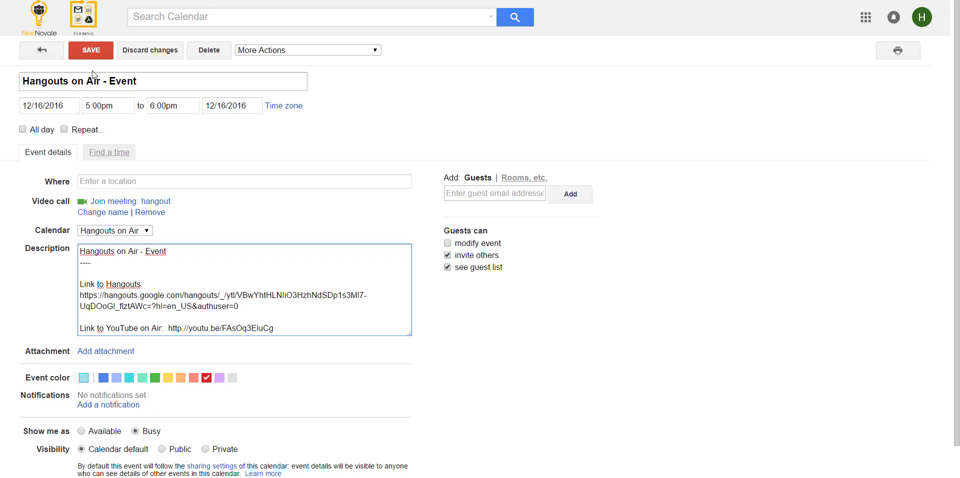
- Save the updated Calendar event and switch to the Google Hangouts broadcast window
click(91, 56)
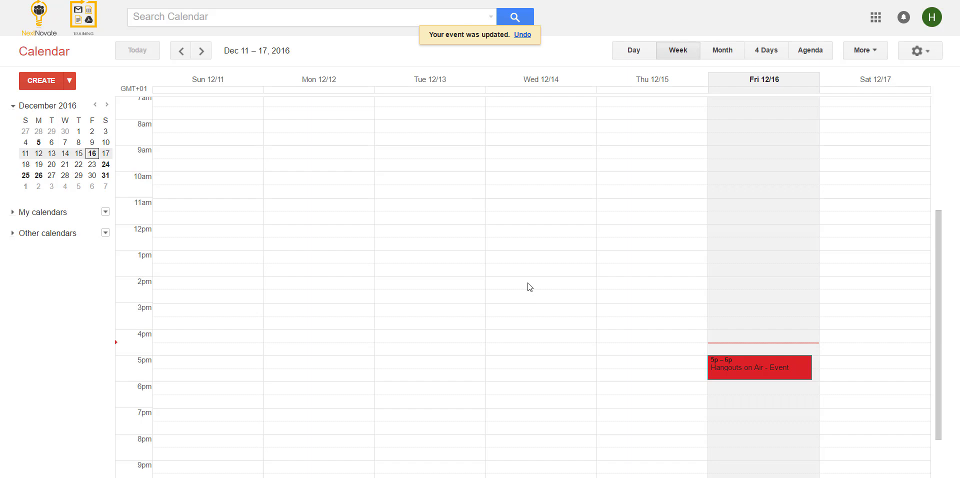
mouse_move(300, 475)
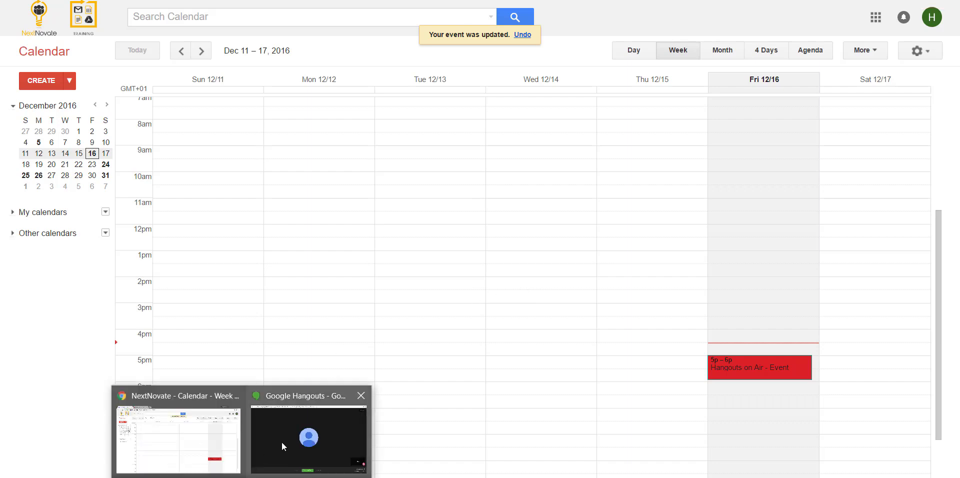
click(281, 442)
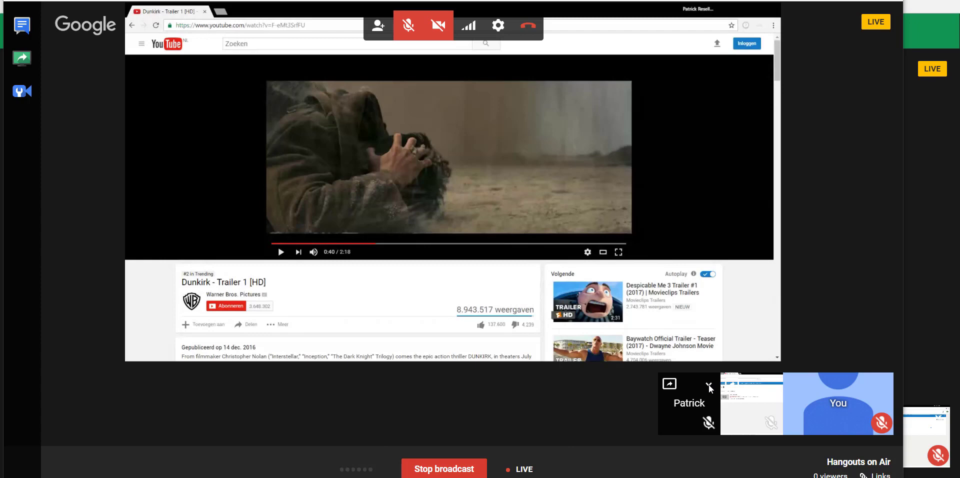
- Present the participant screen showing the YouTube Live Events page to everyone in the broadcast
click(709, 387)
click(699, 311)
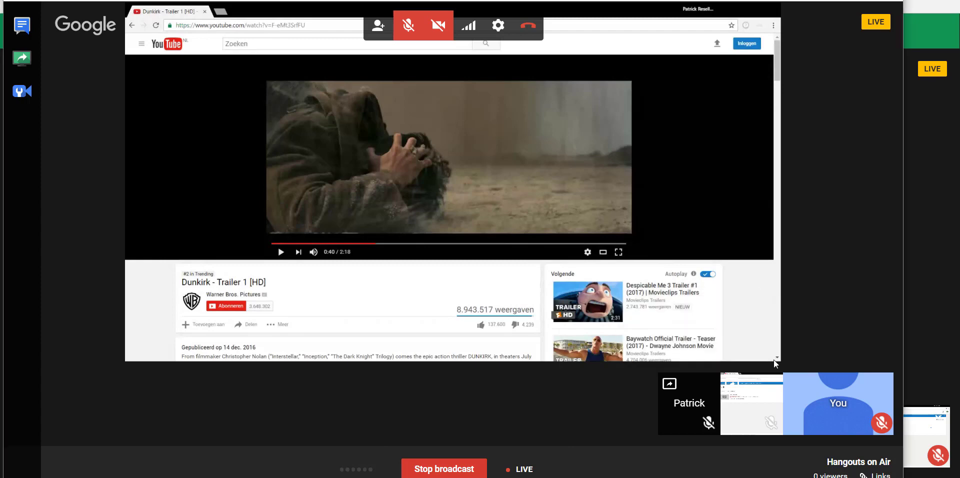
click(775, 384)
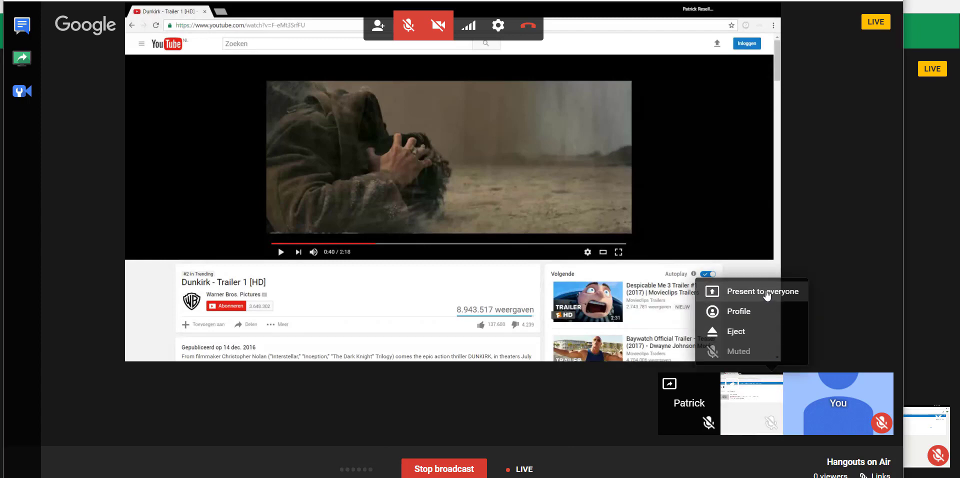
click(886, 381)
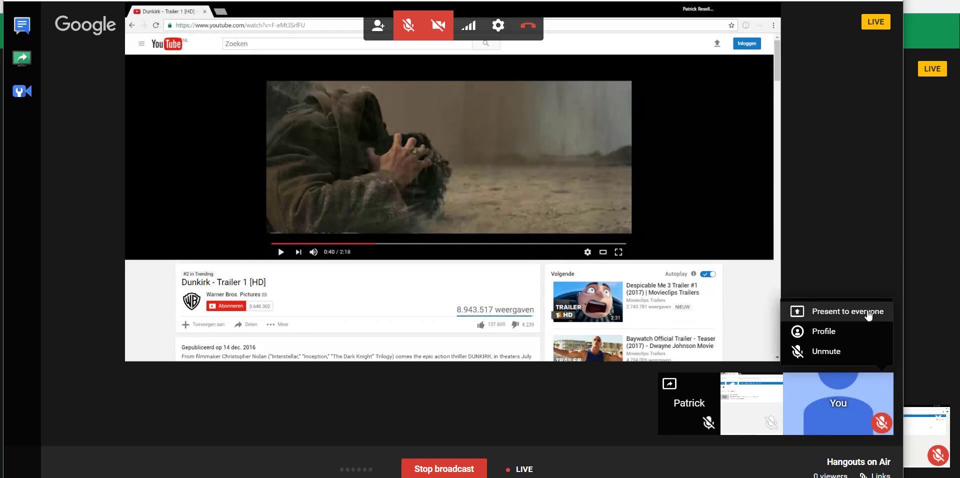
click(775, 384)
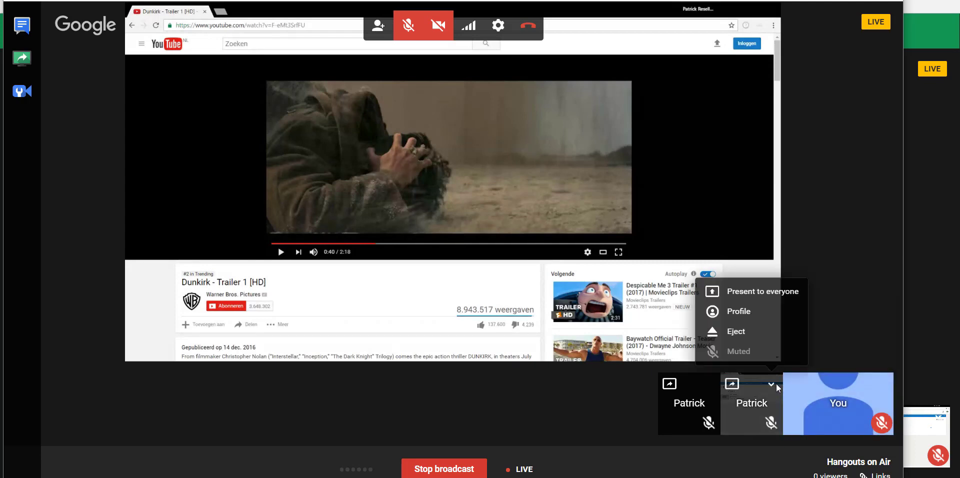
click(753, 298)
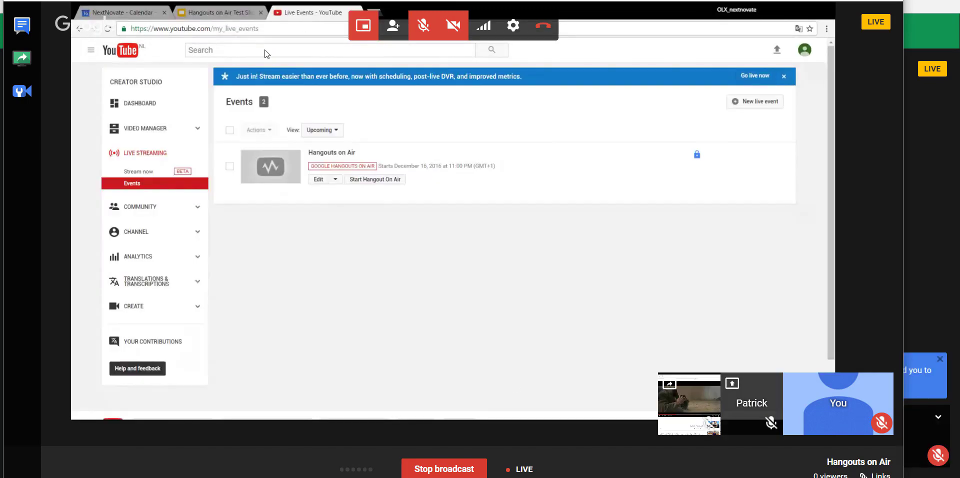
- Check how the presented Live Events screen appears on the Hangouts on Air YouTube page, and return to the Hangouts window
mouse_move(201, 476)
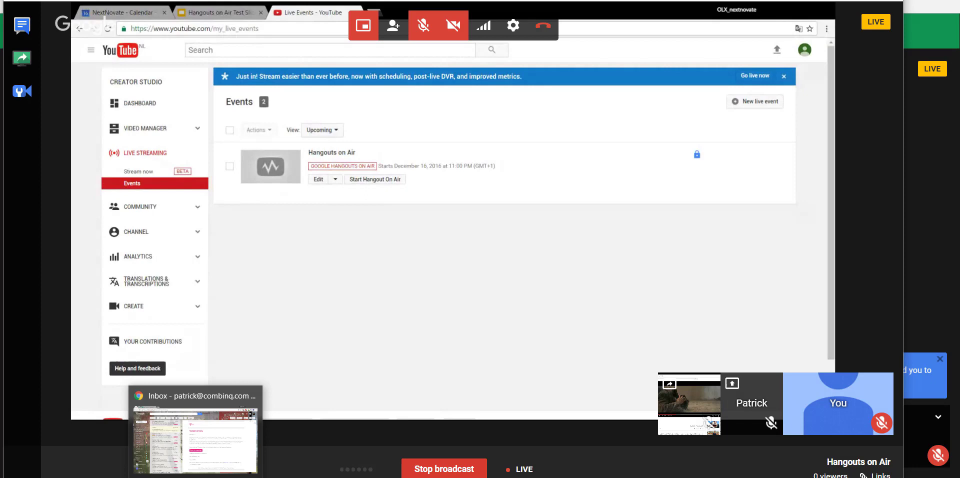
mouse_move(270, 477)
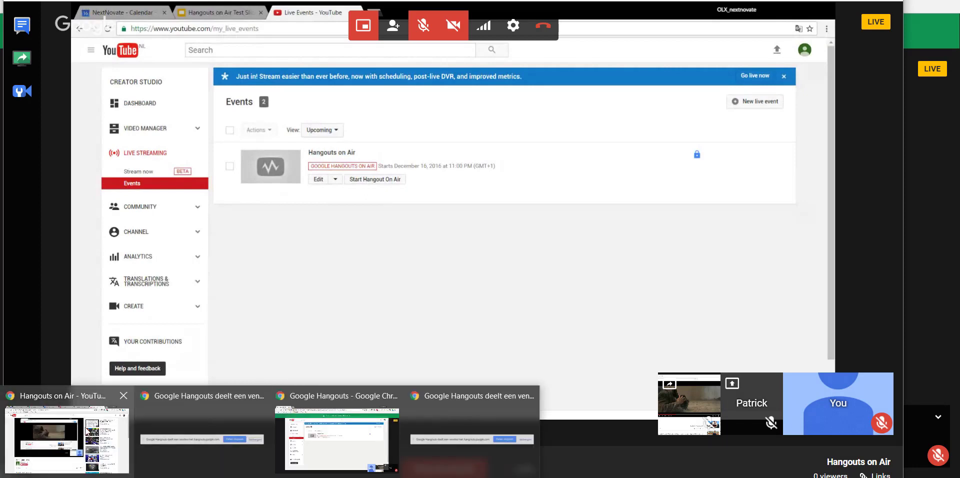
click(86, 430)
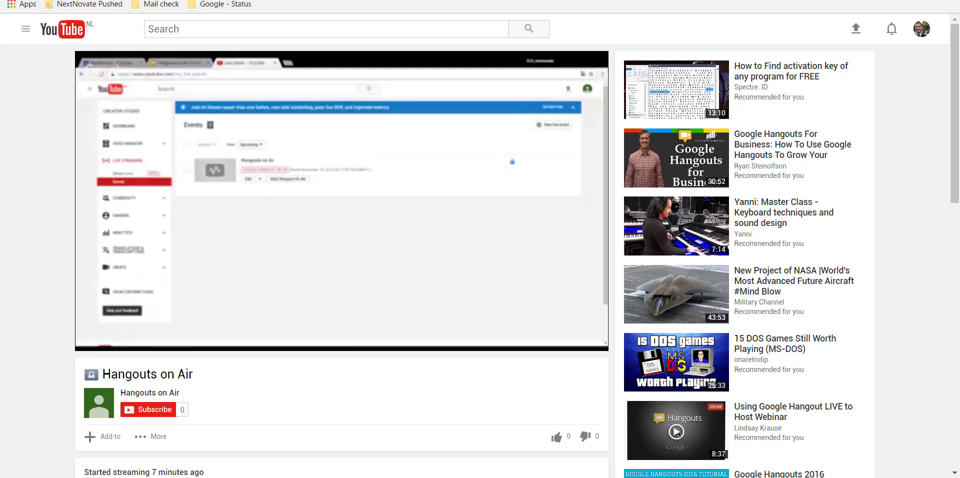
click(280, 432)
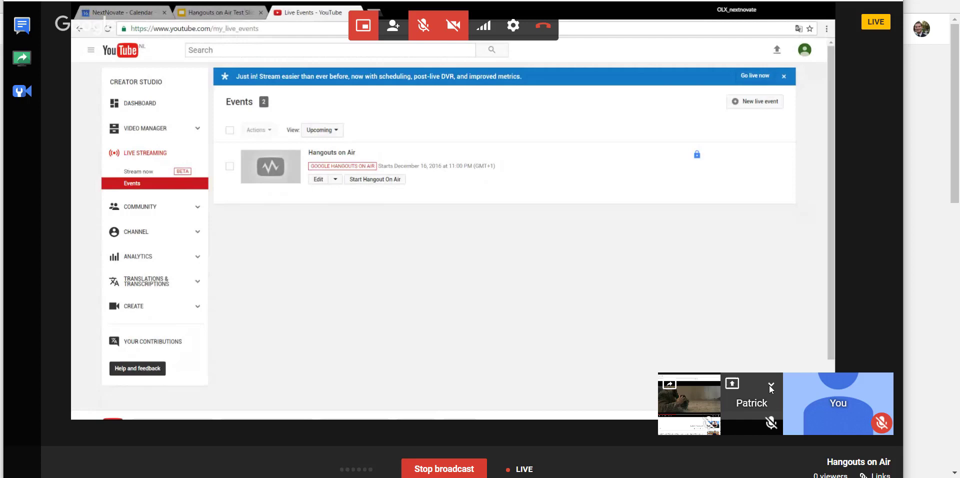
- Stop presenting the participant's Live Events screen to everyone
click(770, 384)
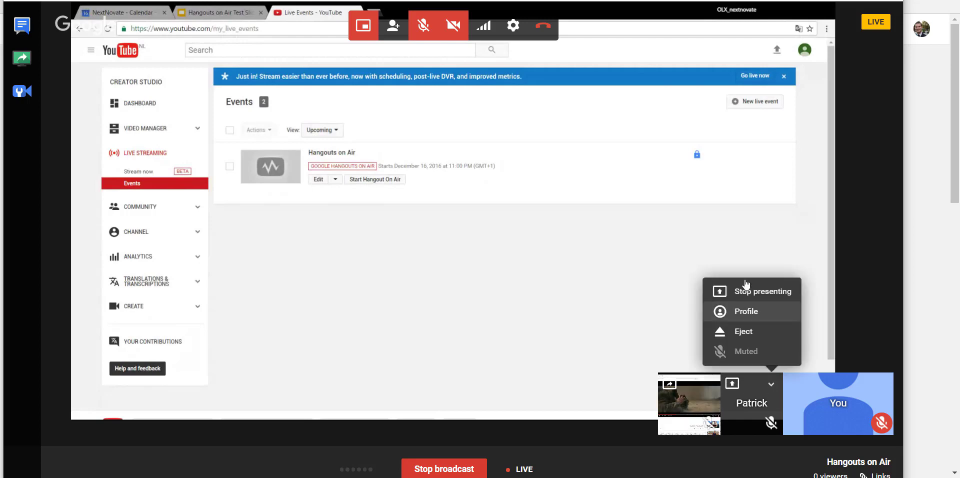
click(745, 286)
click(771, 384)
click(765, 294)
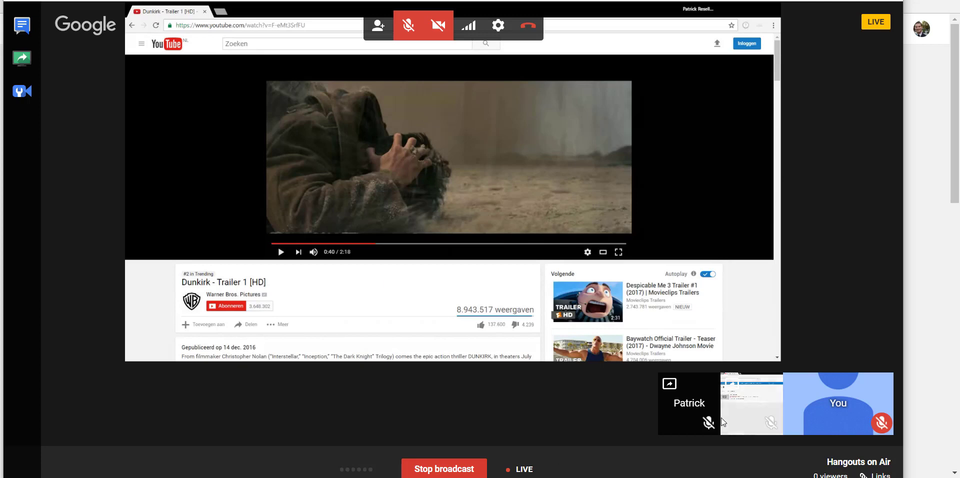
- Present the host's own feed to everyone in the broadcast
mouse_move(676, 413)
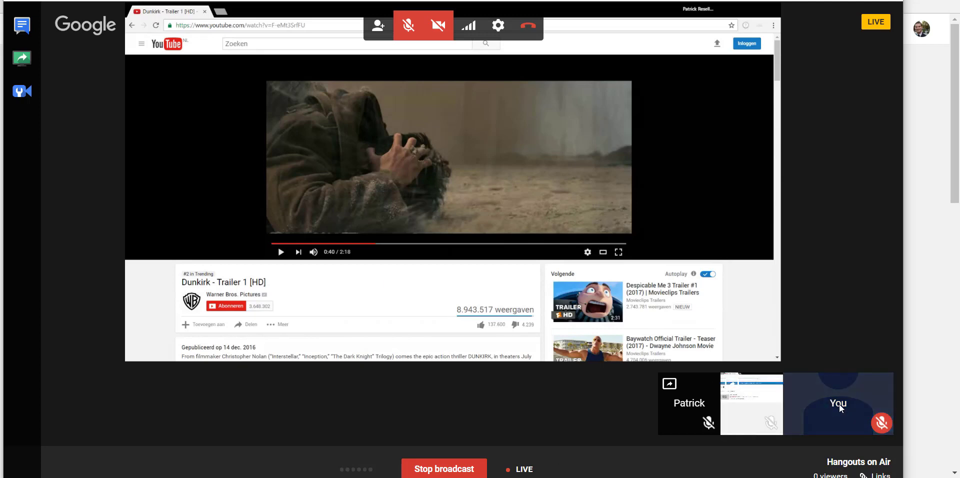
mouse_move(675, 385)
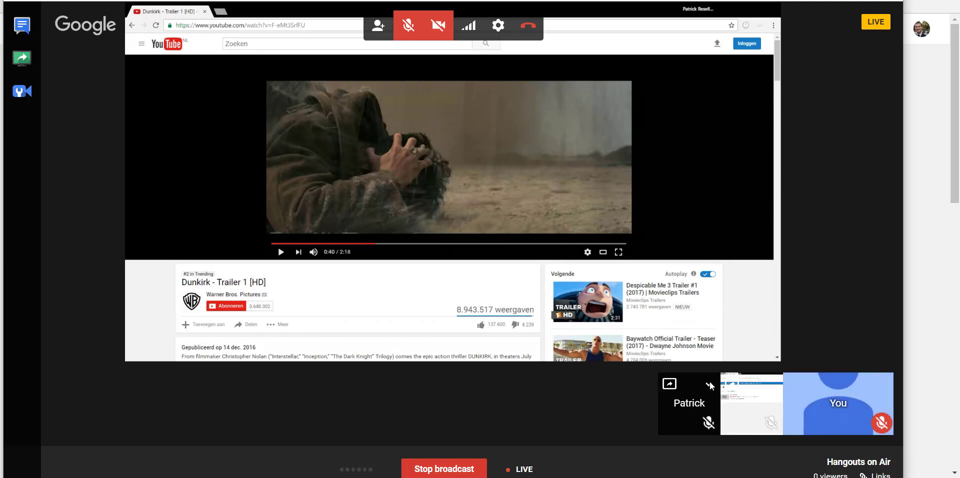
click(877, 386)
click(833, 317)
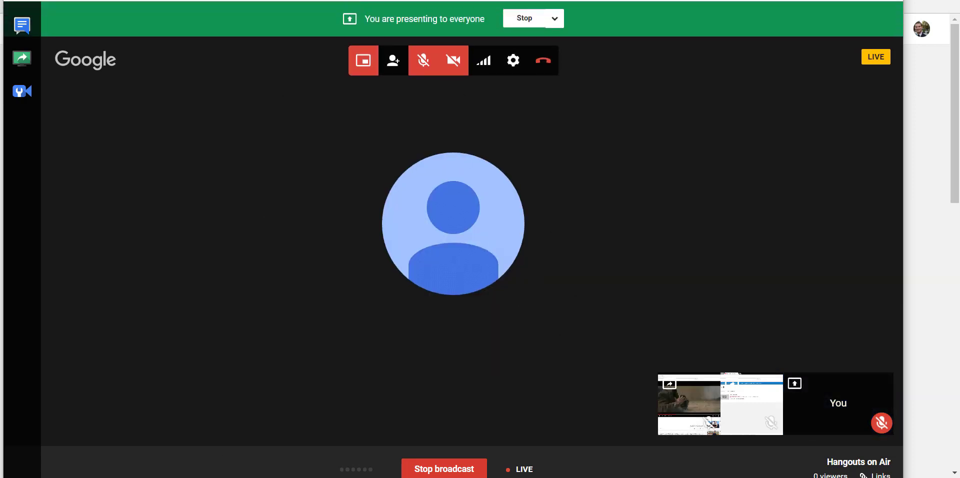
- Check the host's presented feed on the YouTube broadcast page, and go back to the Hangouts window
mouse_move(242, 477)
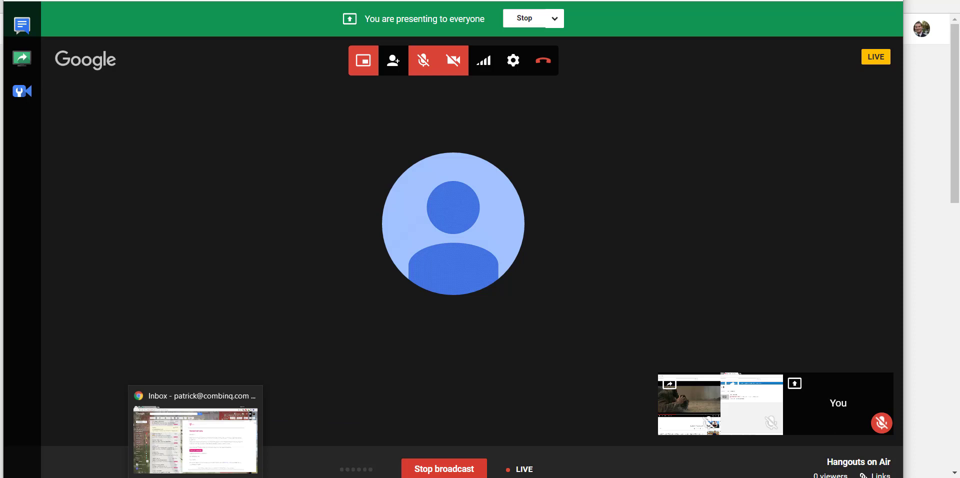
mouse_move(165, 477)
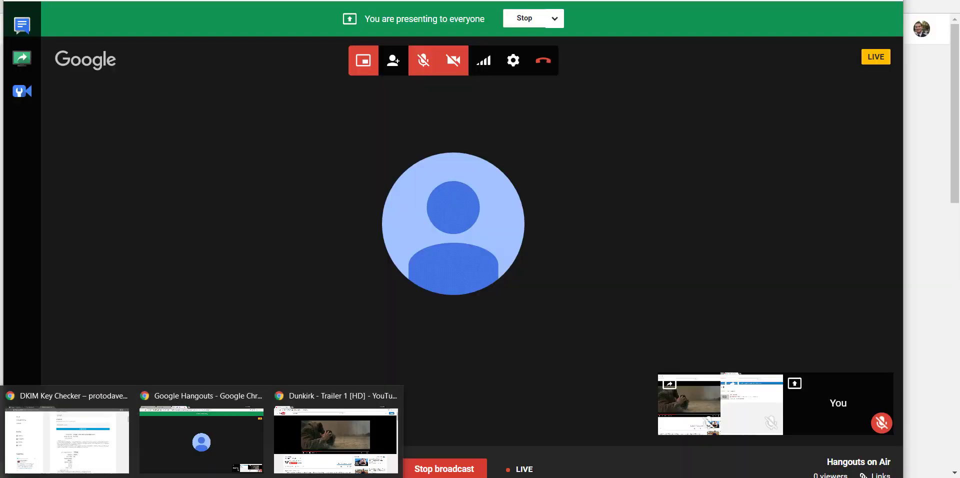
click(63, 424)
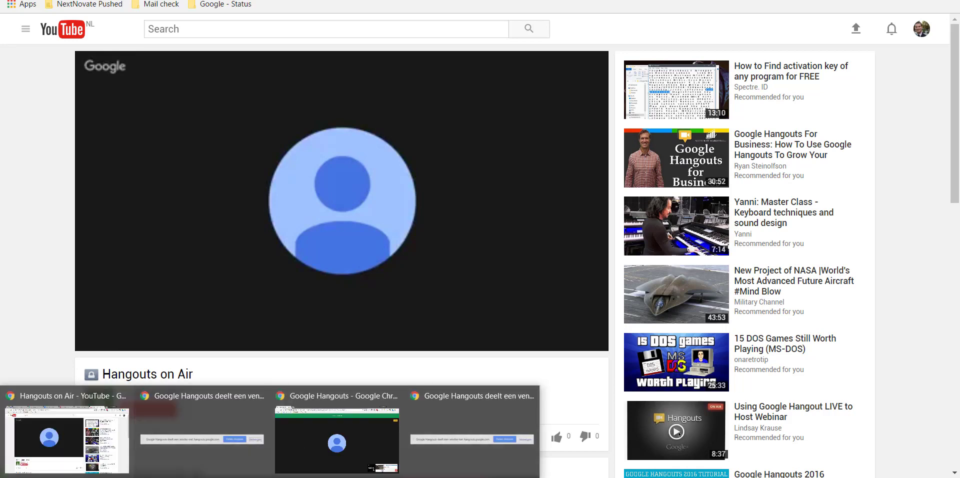
mouse_move(241, 477)
click(313, 420)
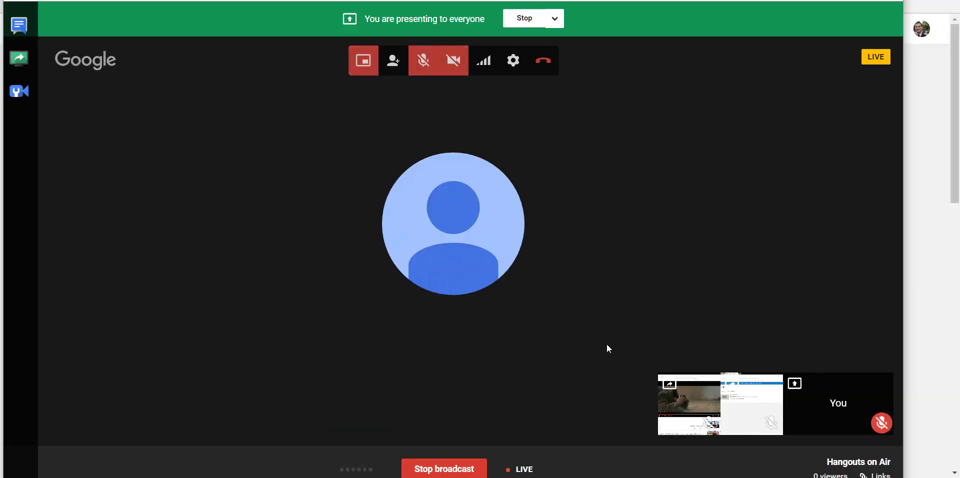
- Select the host's own feed, unmute its microphone and mute it again
click(840, 409)
click(881, 383)
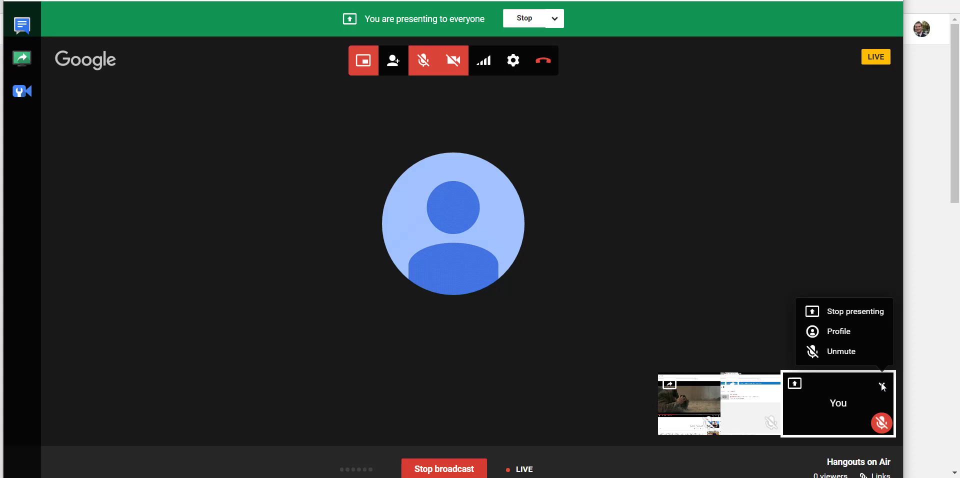
click(852, 338)
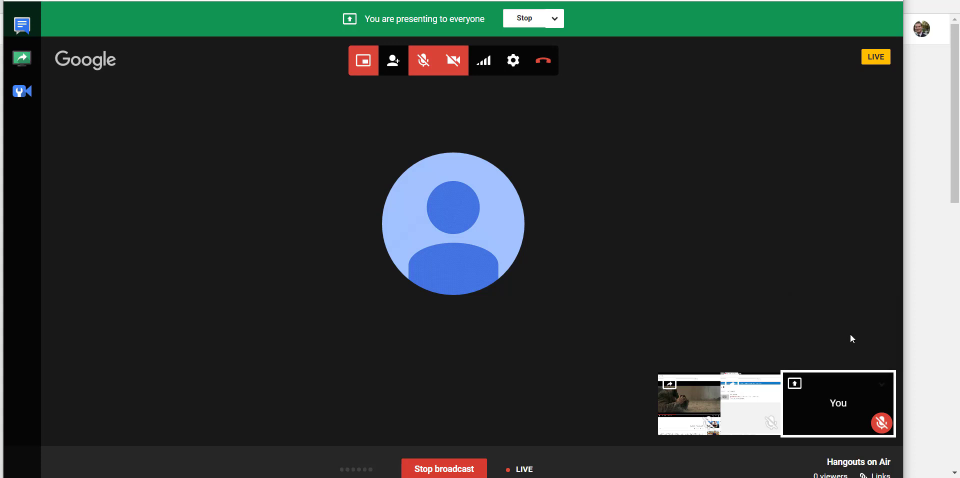
click(881, 384)
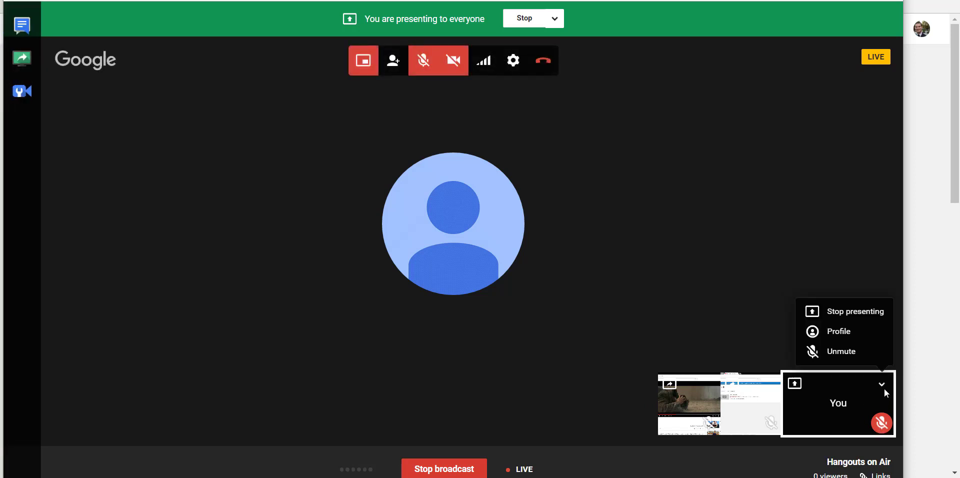
click(850, 352)
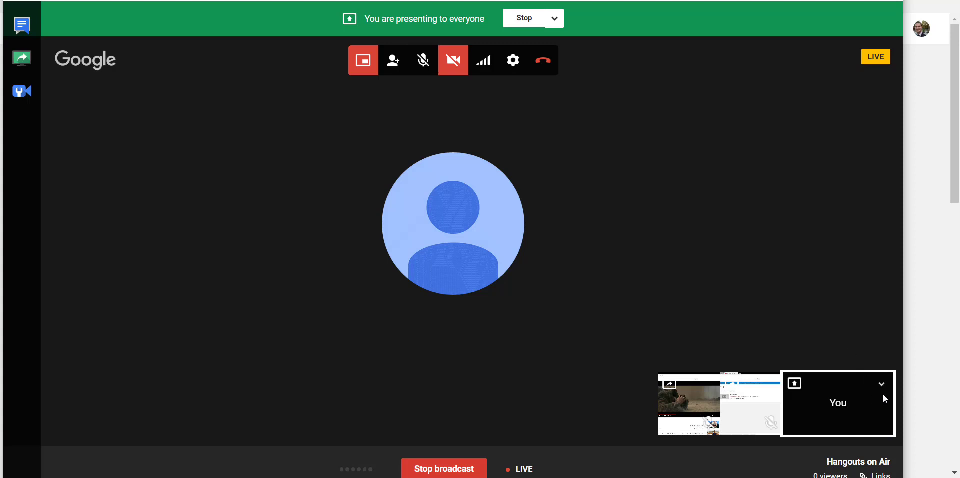
click(882, 384)
click(849, 353)
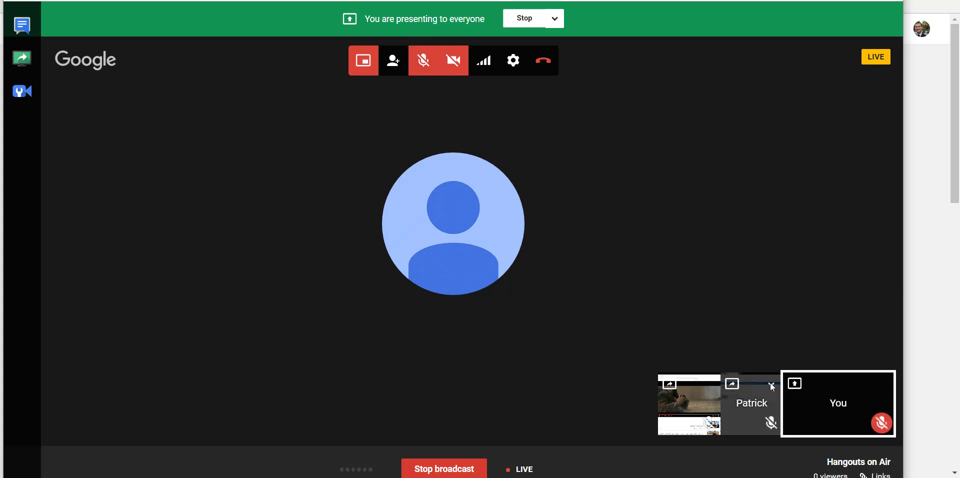
- Preview the Live Events screen, the Dunkirk trailer screen and the host's own feed in turn
click(772, 385)
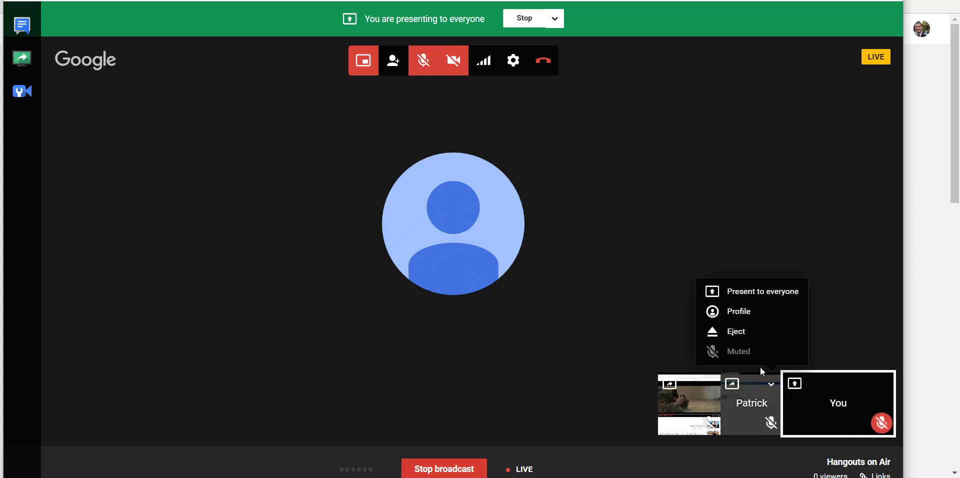
click(731, 407)
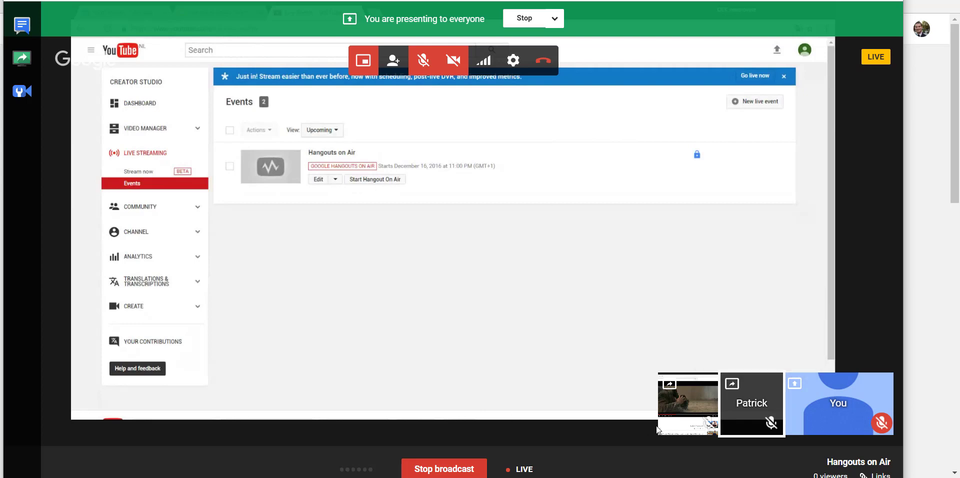
click(687, 414)
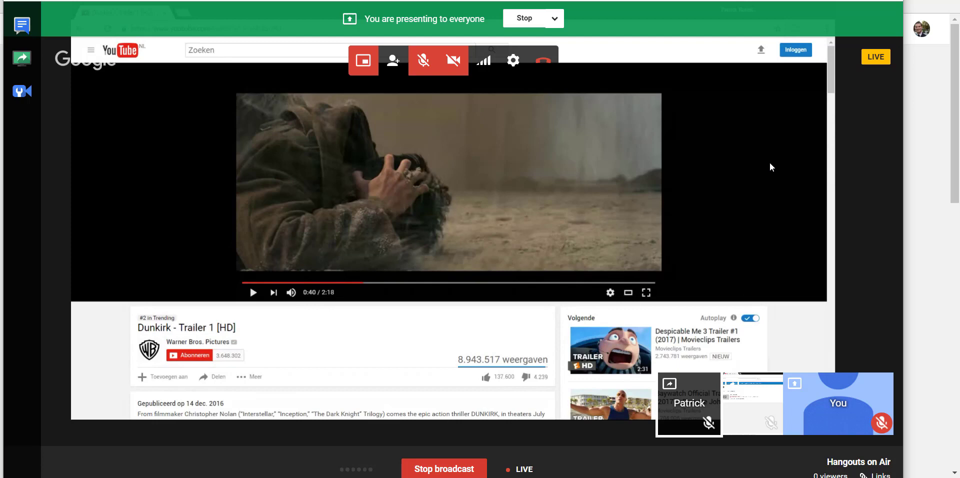
click(737, 395)
click(817, 403)
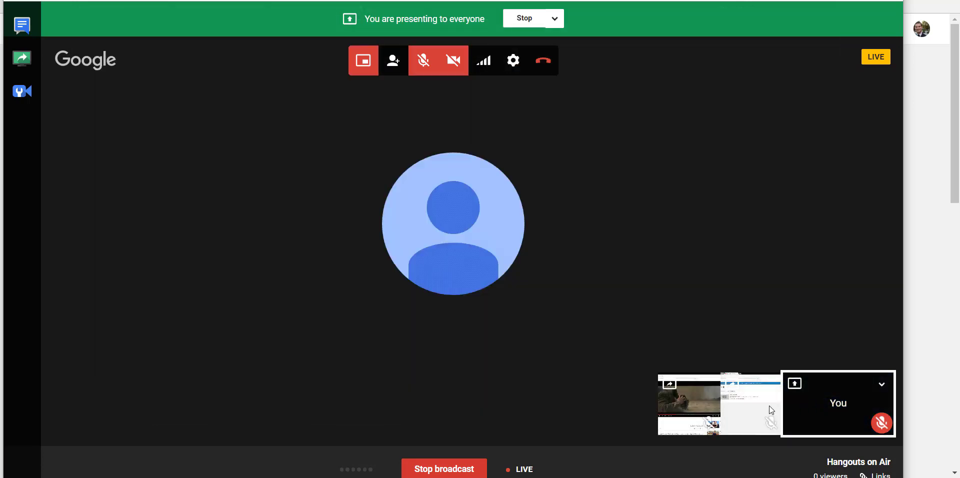
click(732, 403)
- Present the participant screen with the Dunkirk trailer to everyone in the broadcast
click(700, 397)
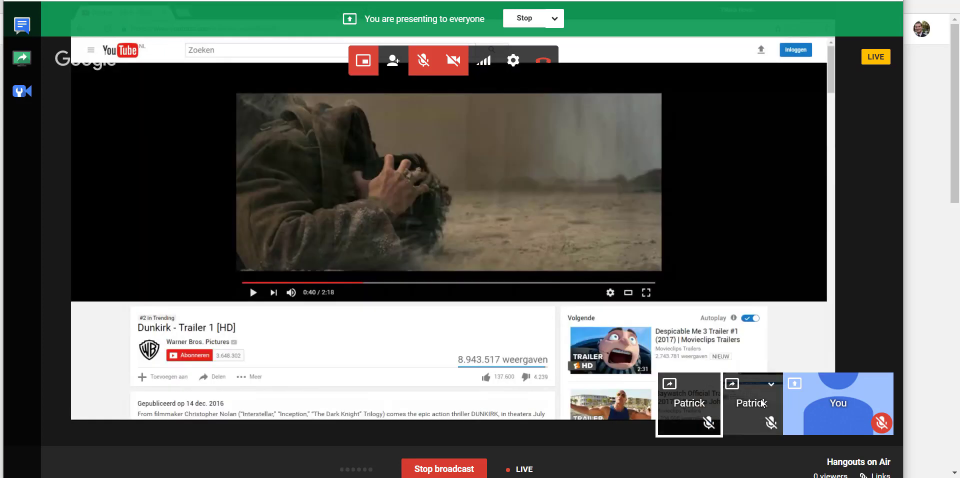
click(709, 384)
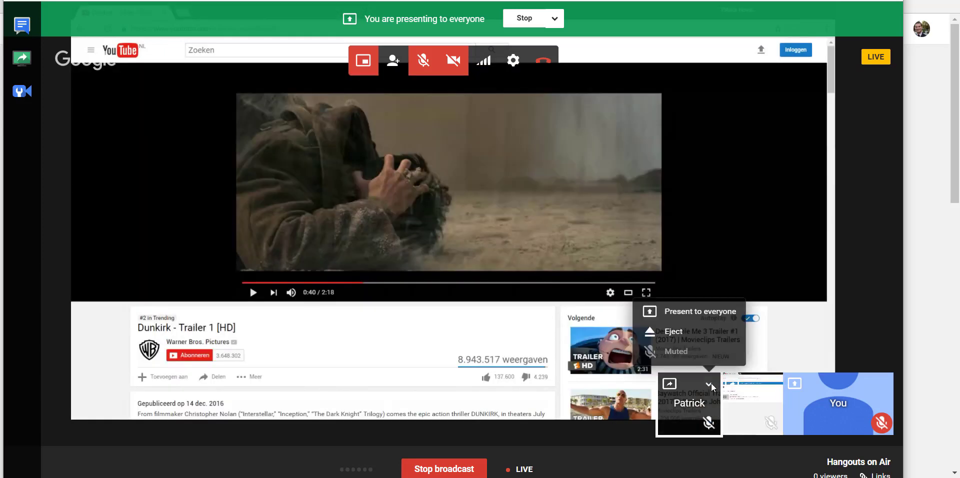
click(700, 311)
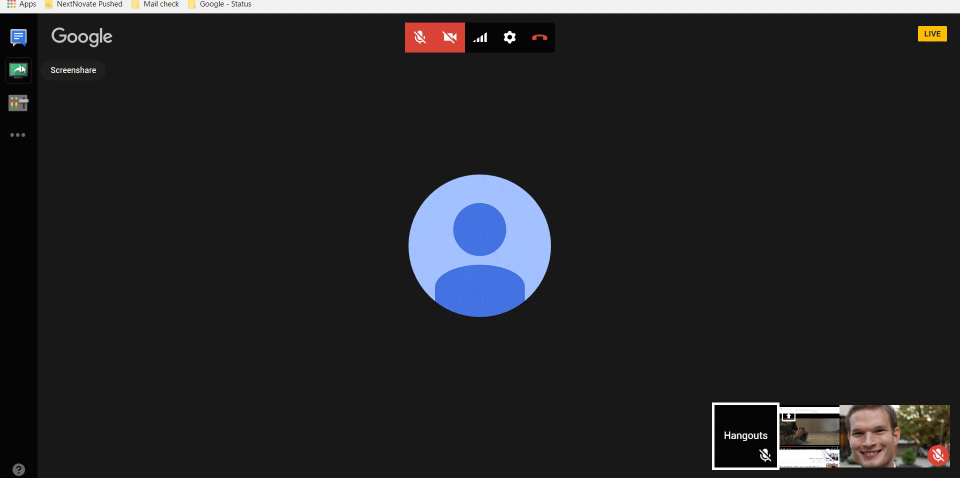
- Screenshare the Dunkirk - Trailer 1 [HD] window and present this own feed to everyone in the broadcast
click(19, 70)
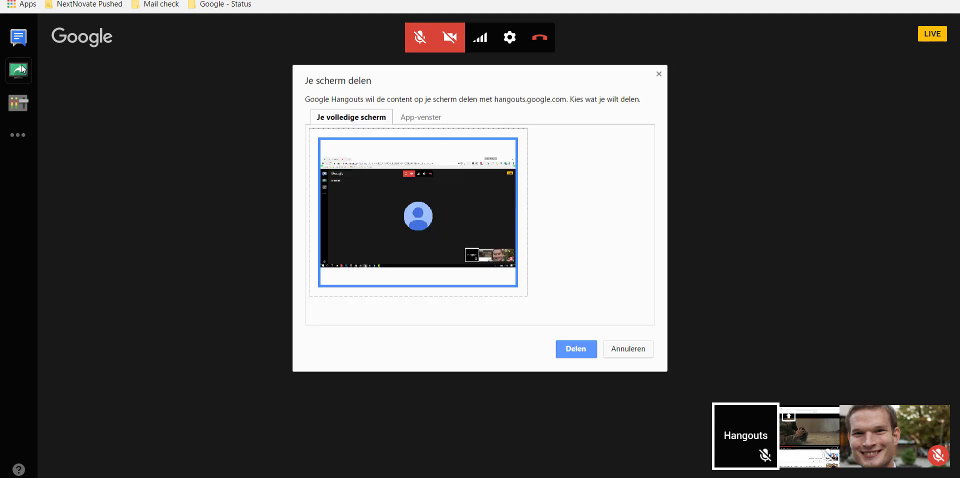
click(418, 119)
scroll(603, 204, down, 2)
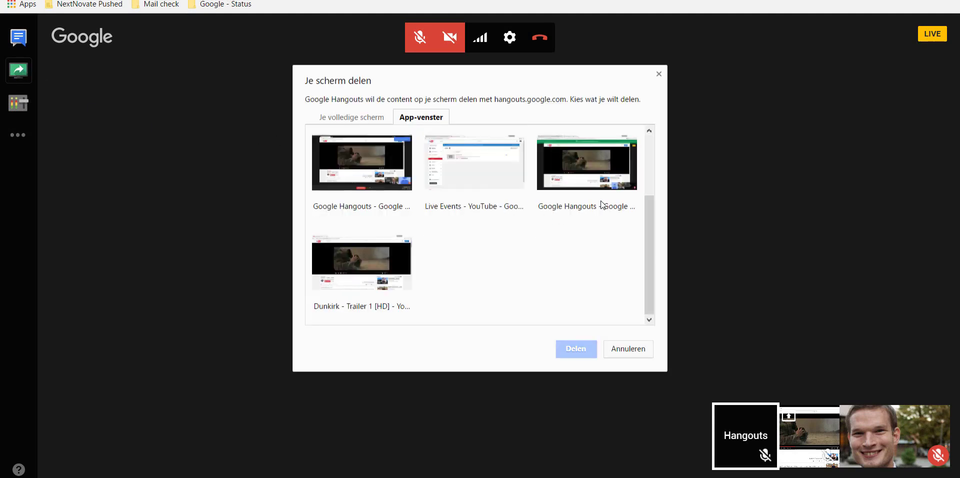
click(380, 268)
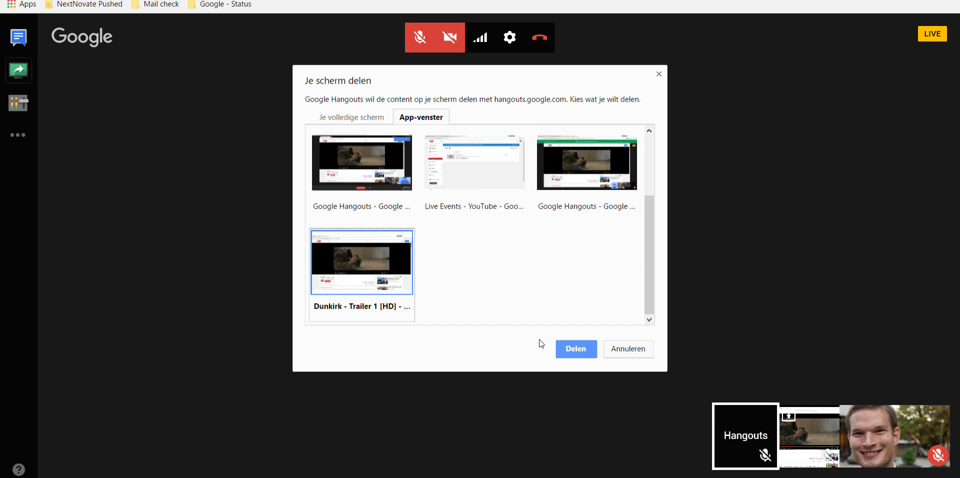
click(582, 349)
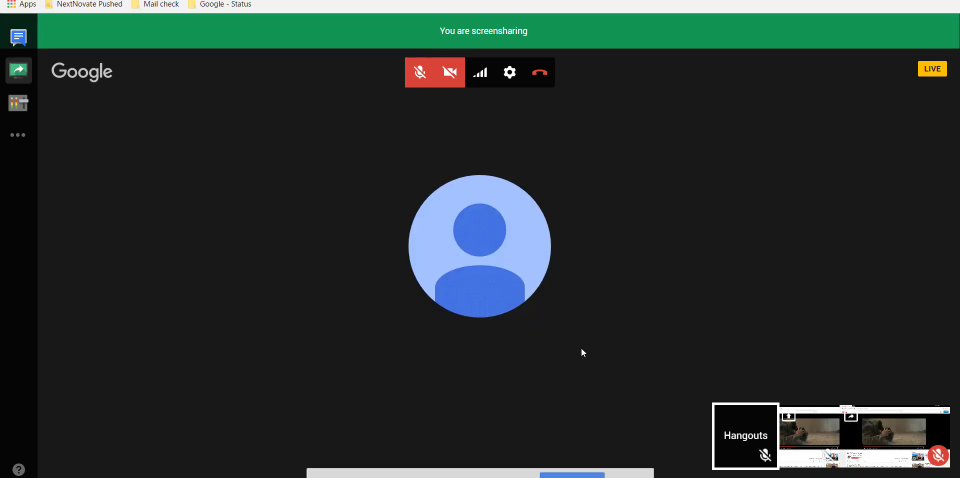
click(863, 442)
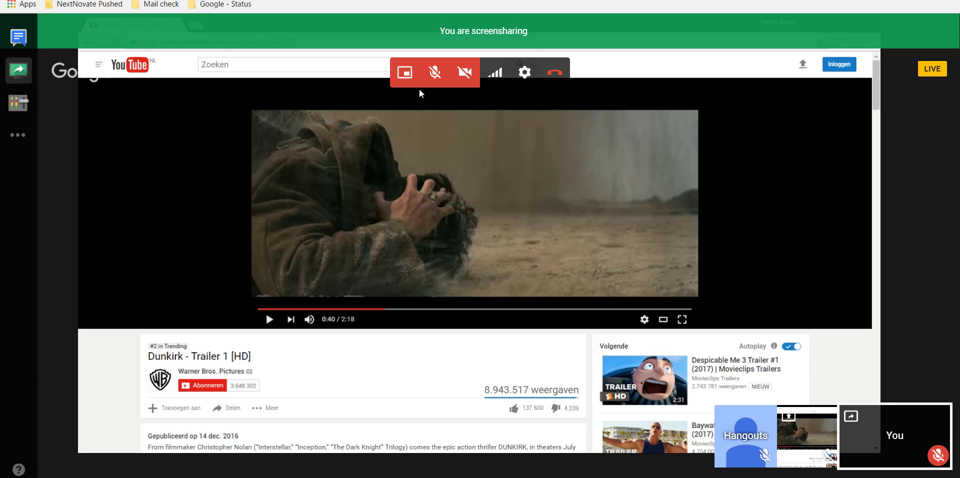
click(406, 72)
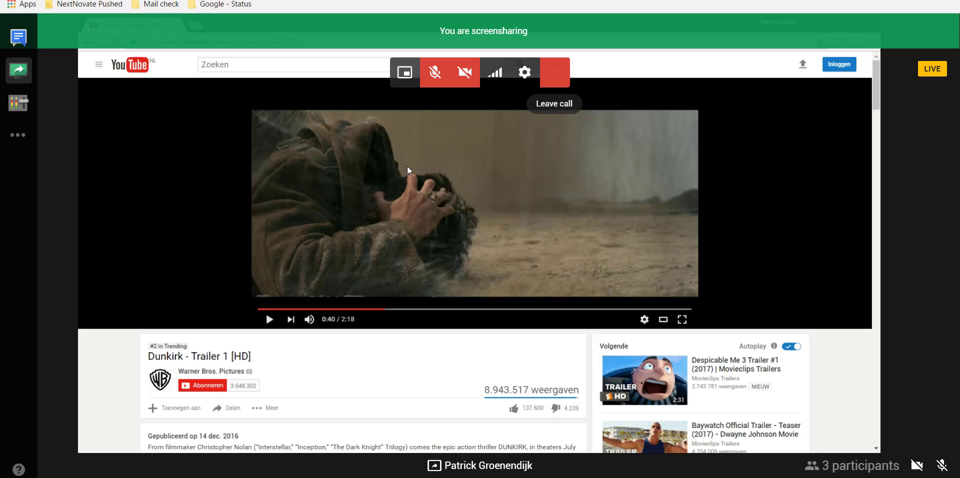
- Play the Dunkirk trailer in the shared YouTube window and return to the Hangouts window
mouse_move(203, 424)
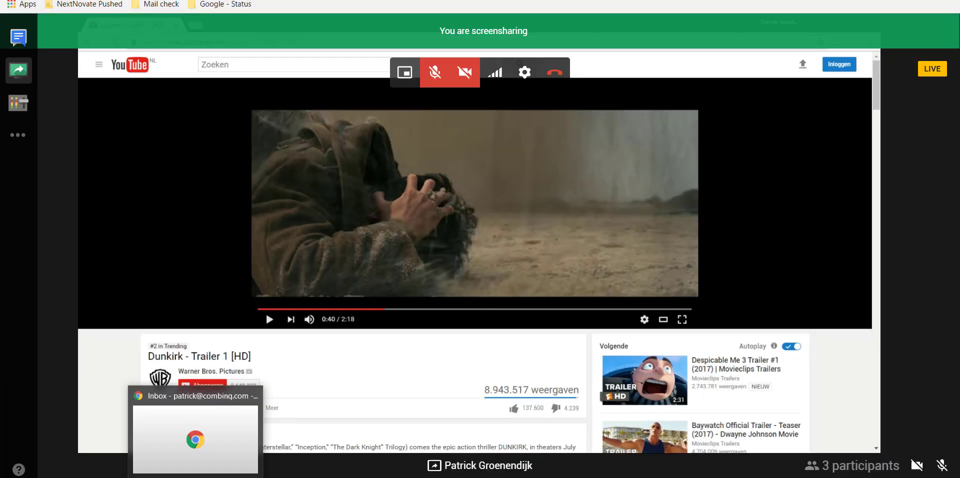
mouse_move(232, 457)
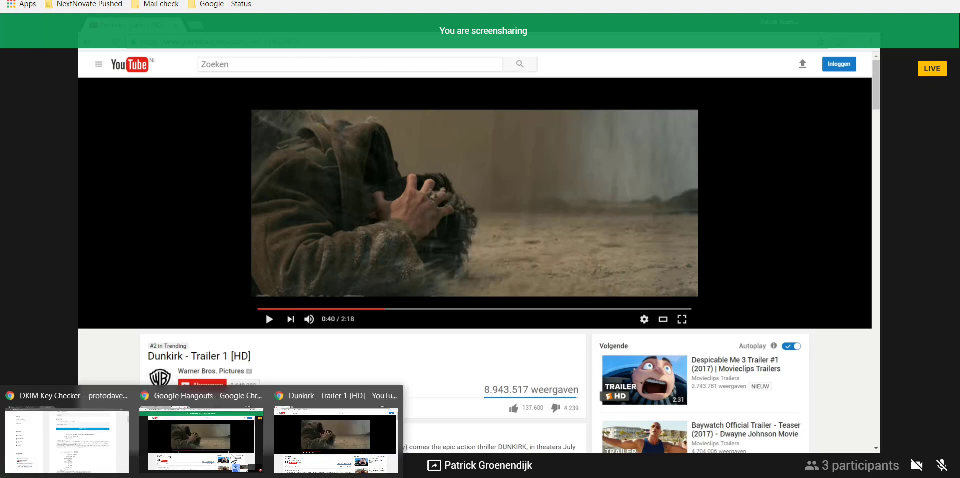
click(344, 404)
click(229, 320)
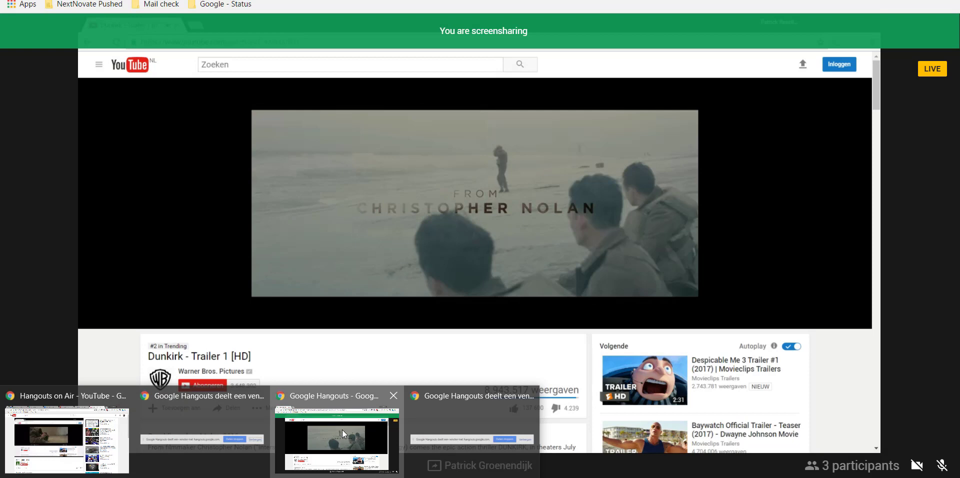
click(341, 430)
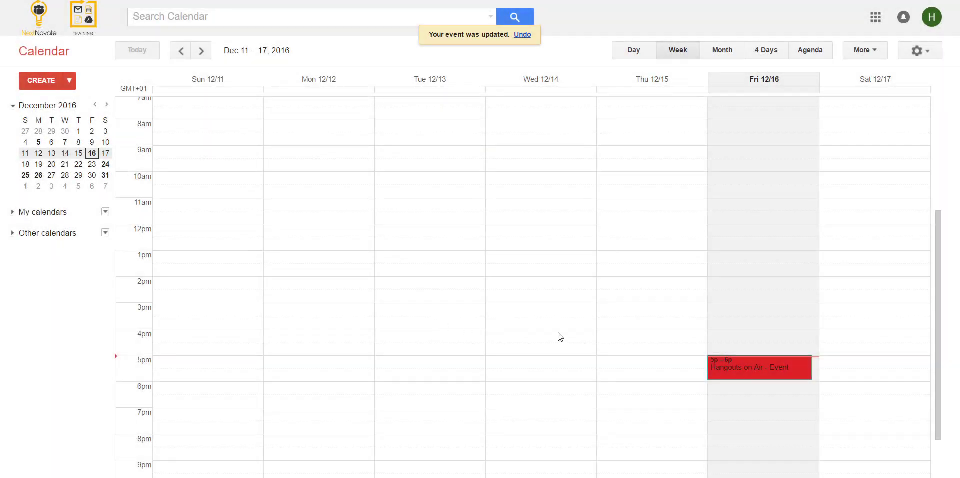
- Open the Hangouts on Air - Event in Google Calendar and select the YouTube on Air link in its description
click(746, 370)
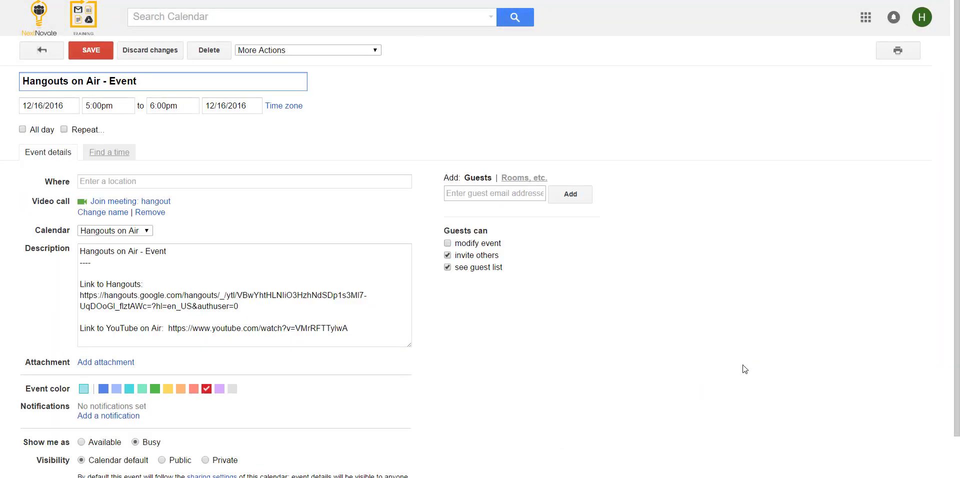
drag(170, 328, 356, 337)
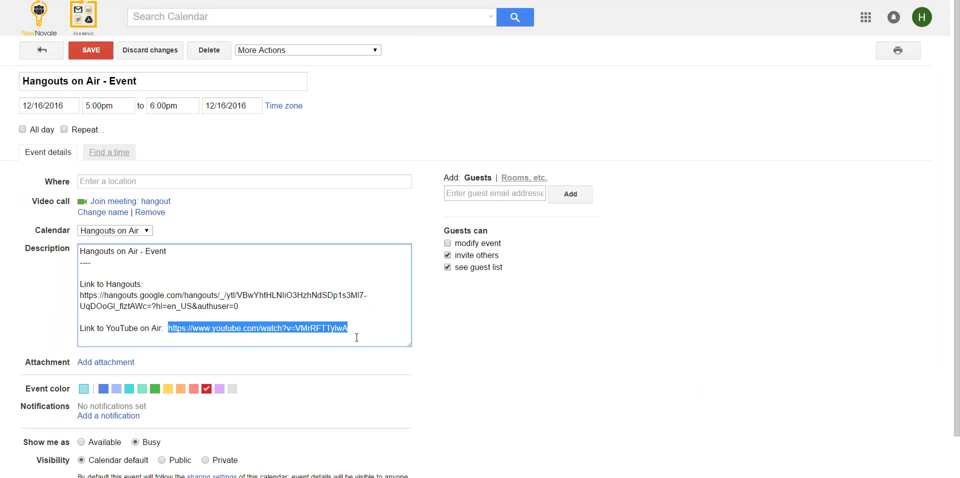
right_click(334, 329)
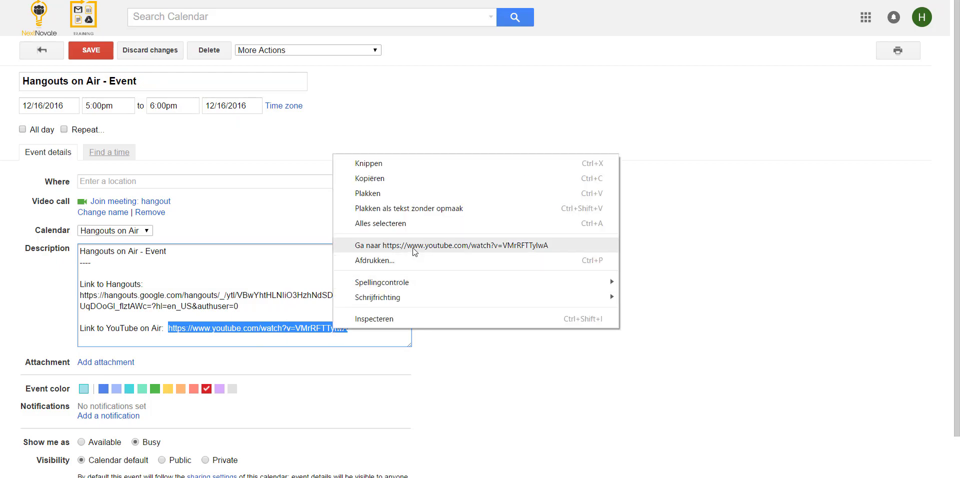